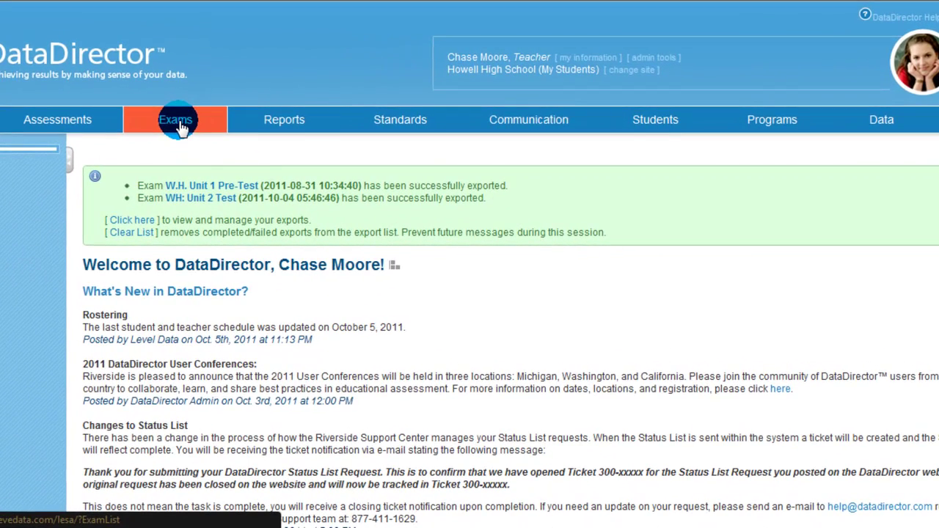
# Step: Start creating a new exam and title it "Unit 1 Test"
pyautogui.click(177, 123)
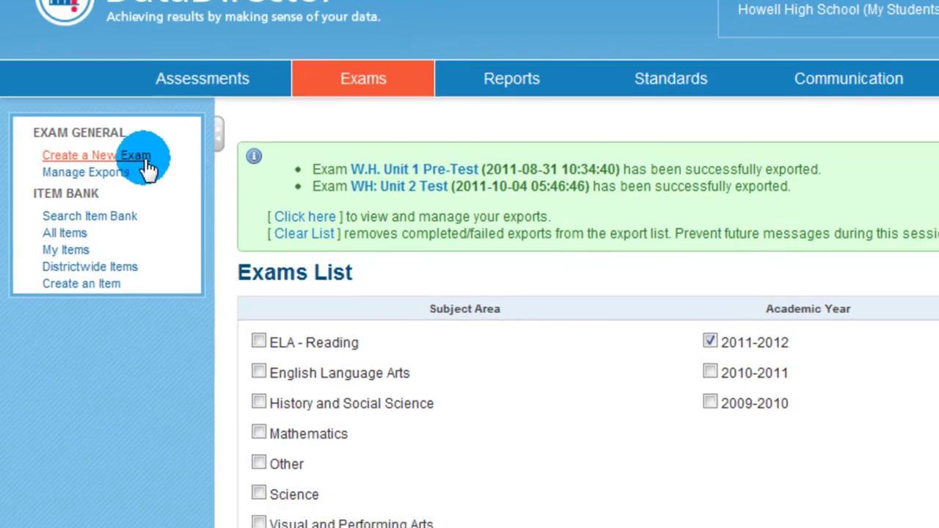
pyautogui.click(151, 183)
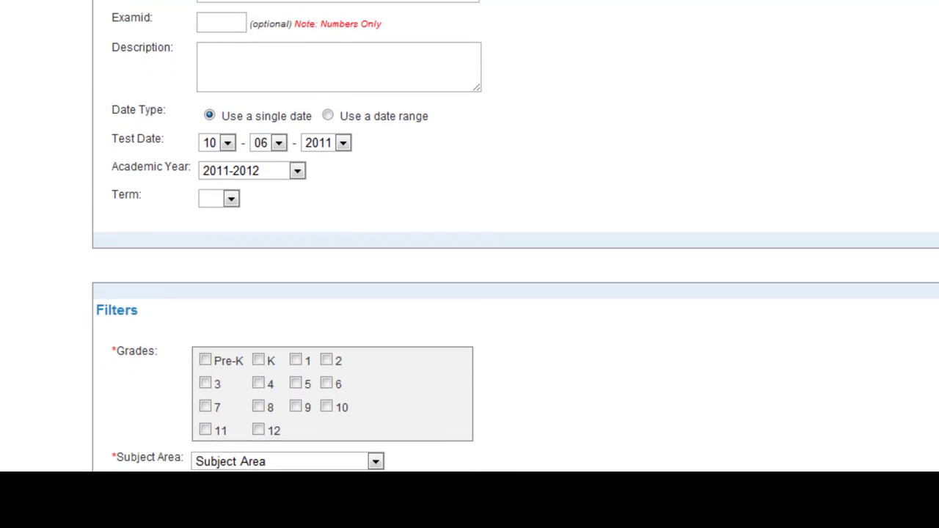
pyautogui.click(342, 91)
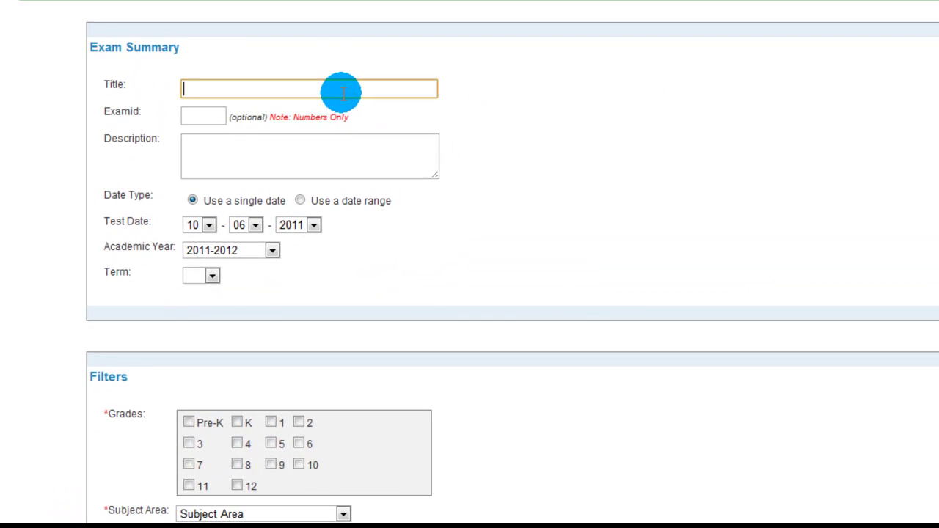
pyautogui.write('Unit ')
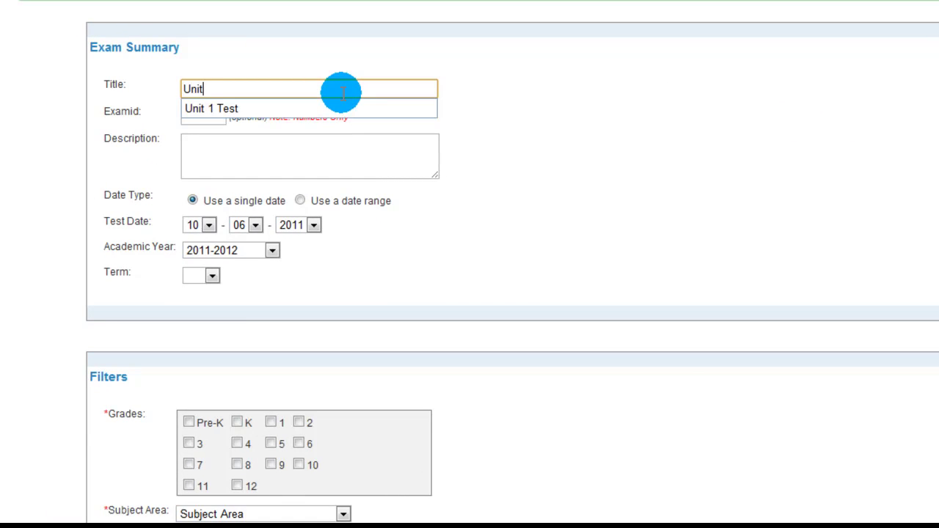
pyautogui.write('1 Test')
pyautogui.click(504, 150)
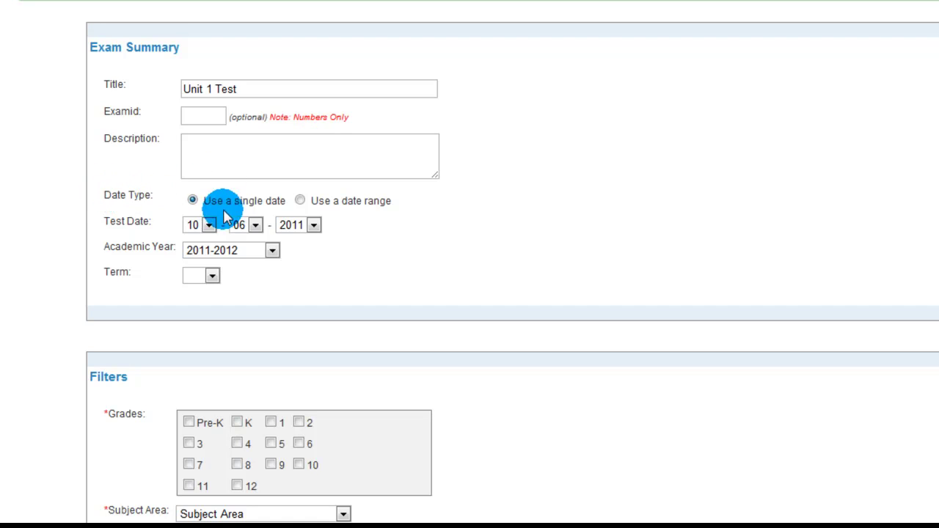
# Step: Switch the exam's date type to a date range and set the start date to 09-01-2011
pyautogui.click(301, 203)
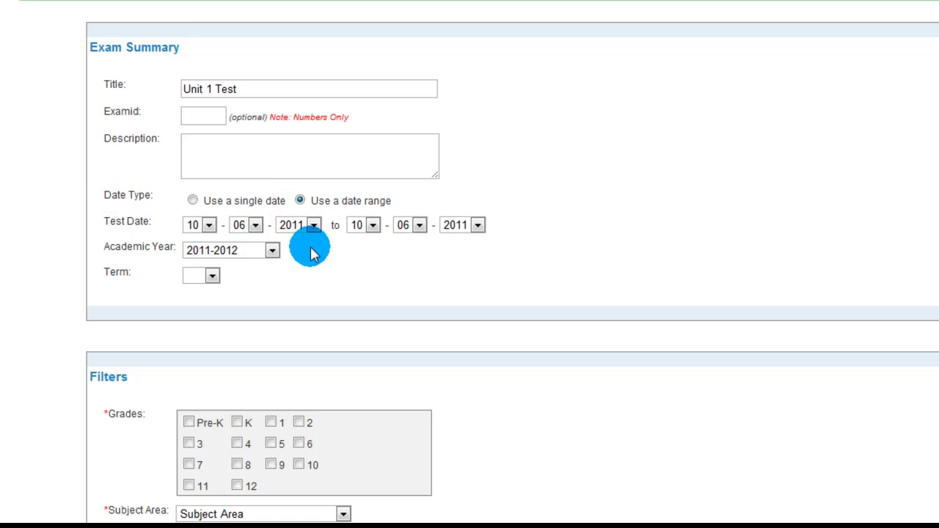
pyautogui.click(208, 226)
pyautogui.click(205, 350)
pyautogui.click(248, 226)
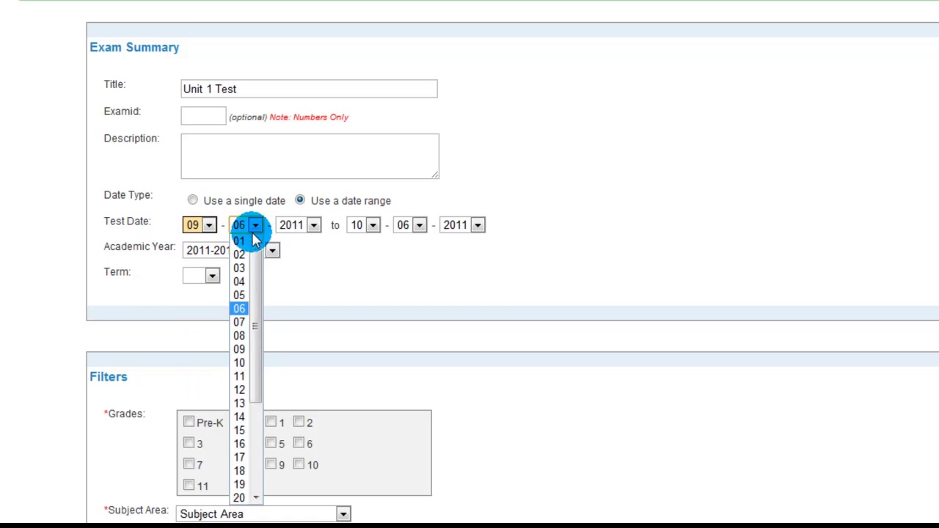
pyautogui.click(245, 242)
# Step: Set the end of the test date range to 07-01-2012 and the term to S1
pyautogui.click(372, 226)
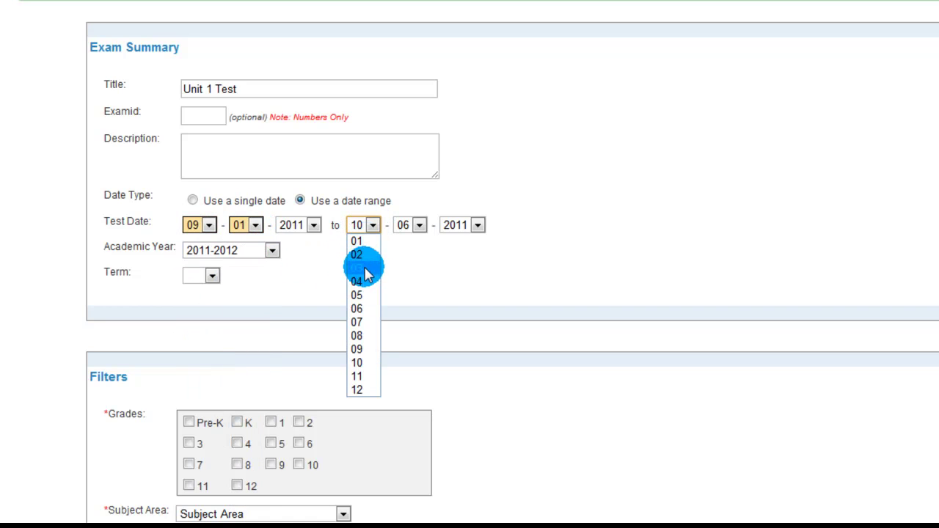
pyautogui.click(361, 323)
pyautogui.click(415, 225)
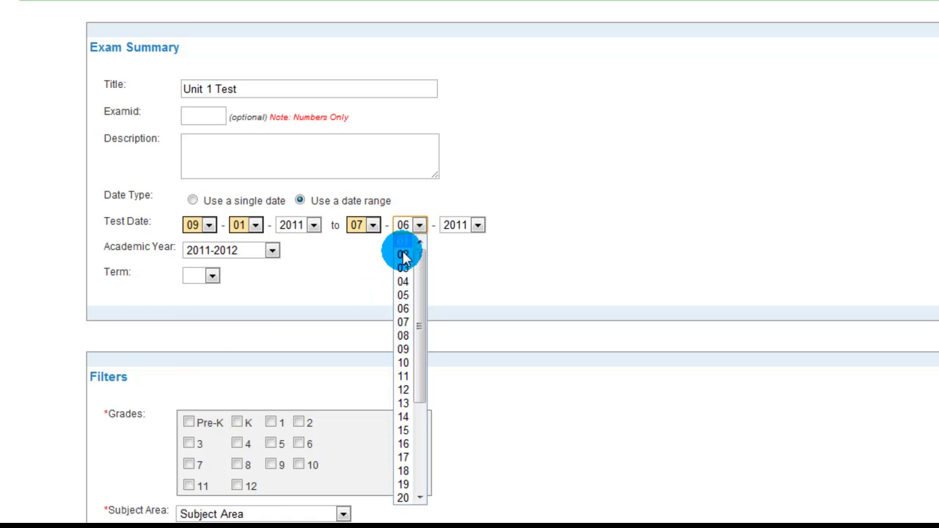
pyautogui.click(404, 241)
pyautogui.click(461, 226)
pyautogui.click(463, 332)
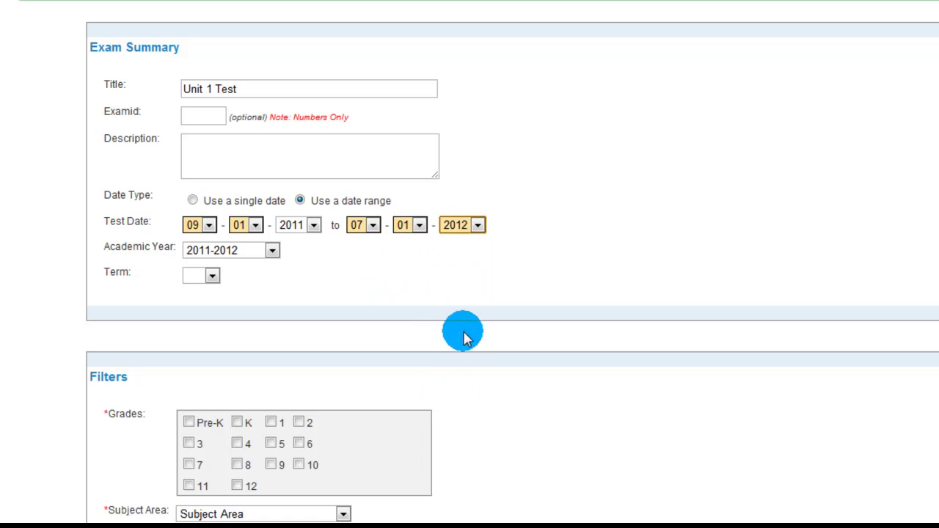
pyautogui.click(204, 279)
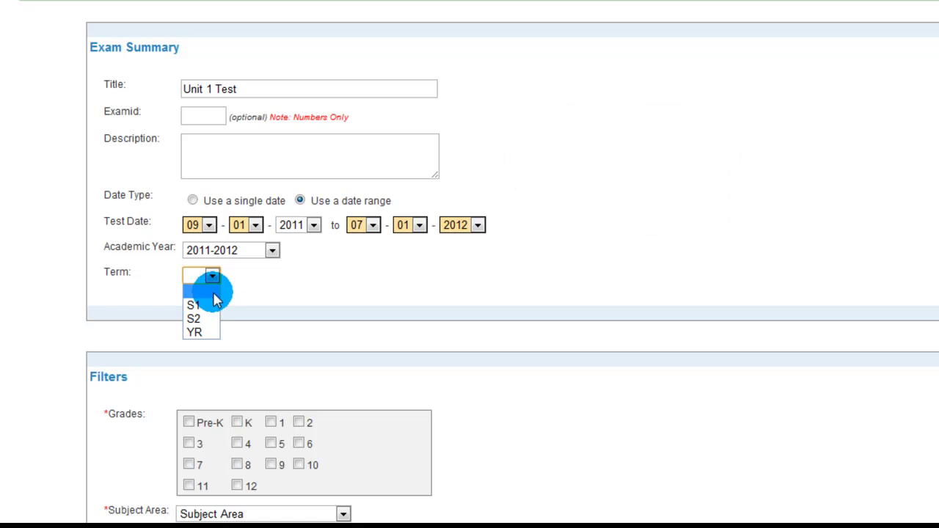
pyautogui.click(212, 305)
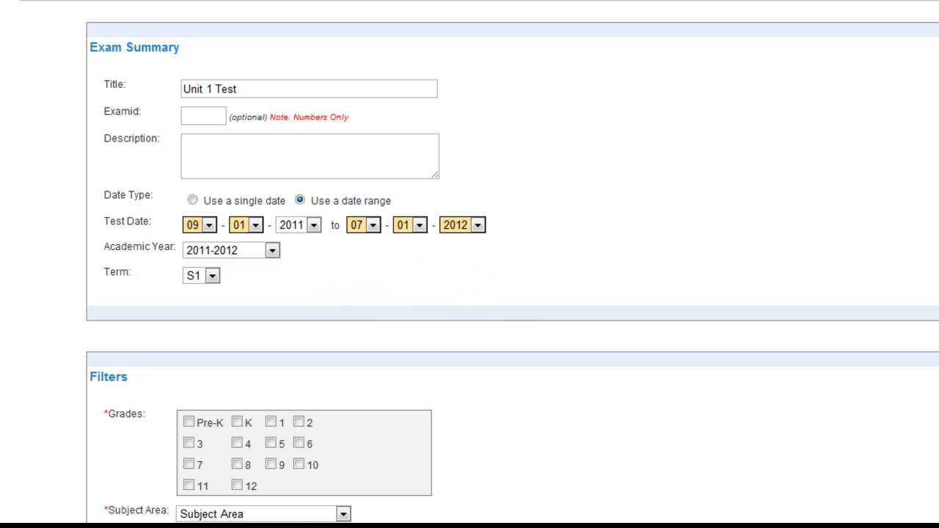
# Step: Select grades 9, 10, 11 and 12 in the exam filters
pyautogui.scroll(-3, 470, 264)
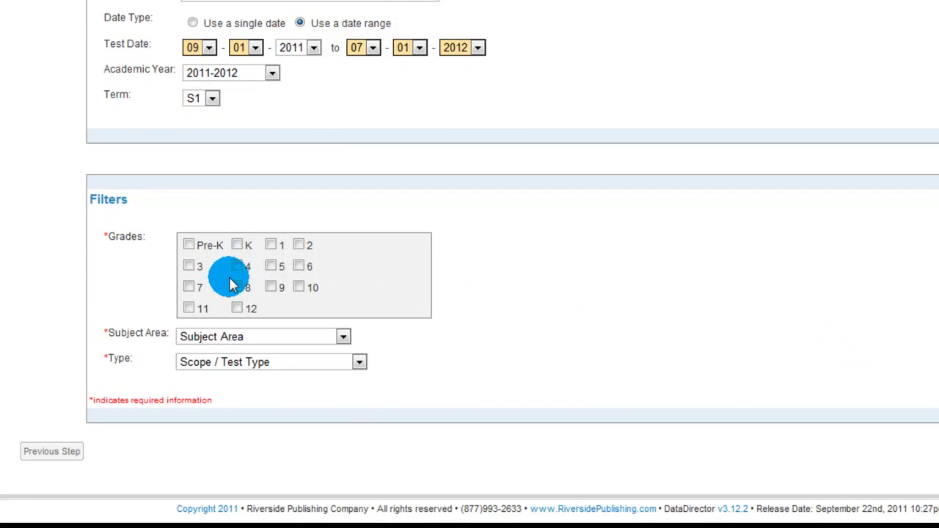
pyautogui.click(271, 287)
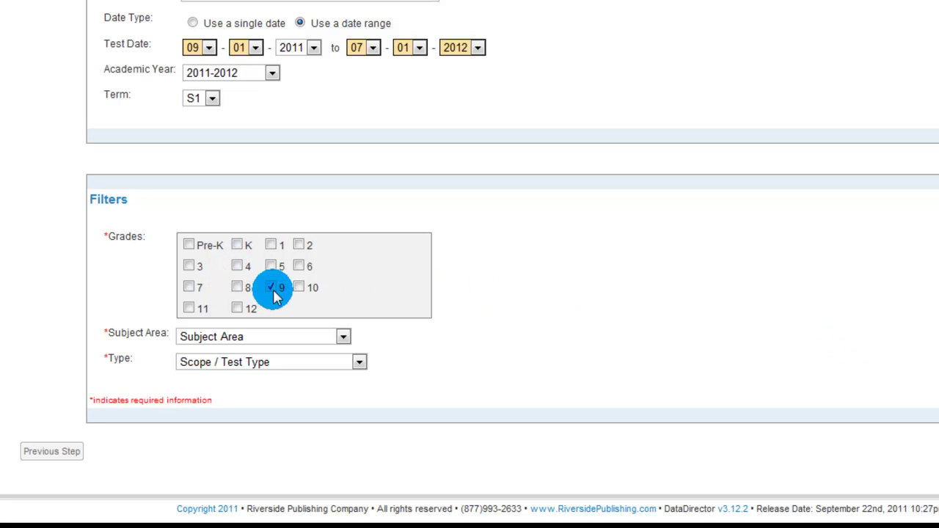
pyautogui.click(299, 287)
pyautogui.click(189, 309)
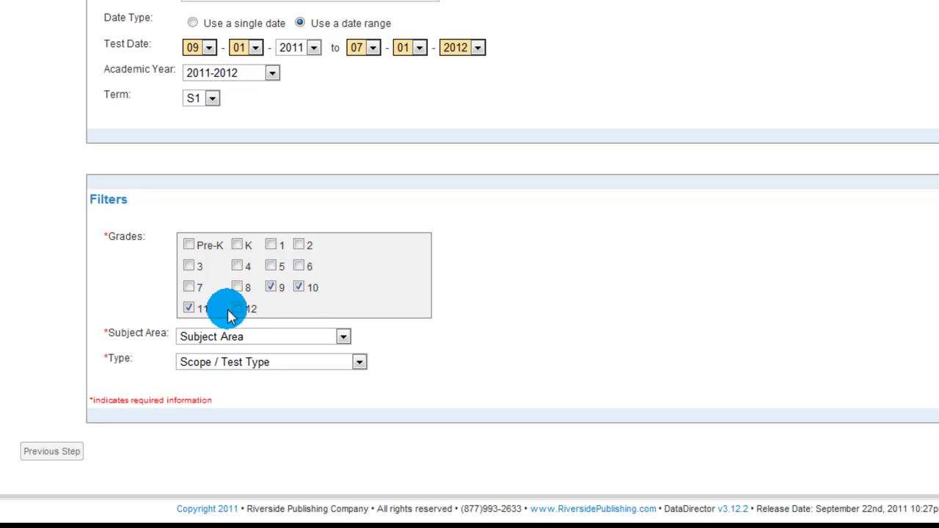
pyautogui.click(236, 308)
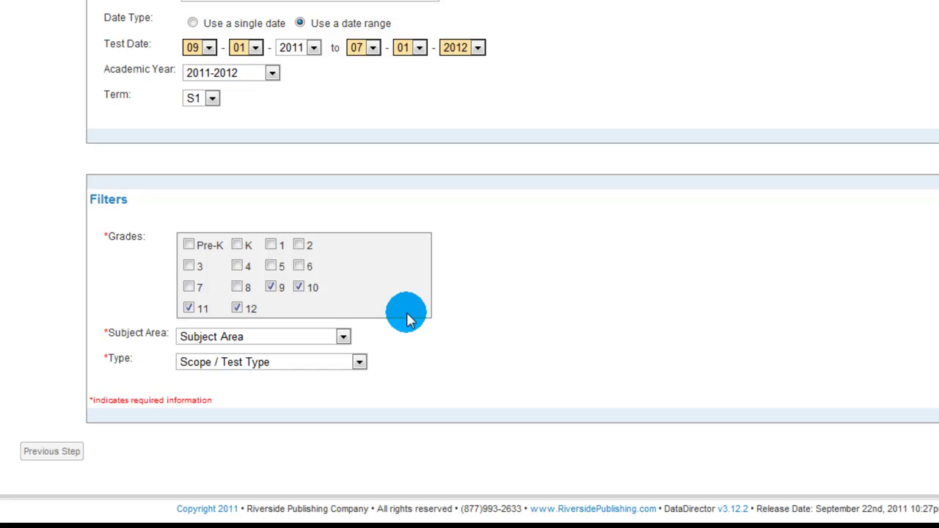
# Step: Set the subject area to History and Social Science and the type to User-Created, and continue to the exam question settings
pyautogui.click(317, 339)
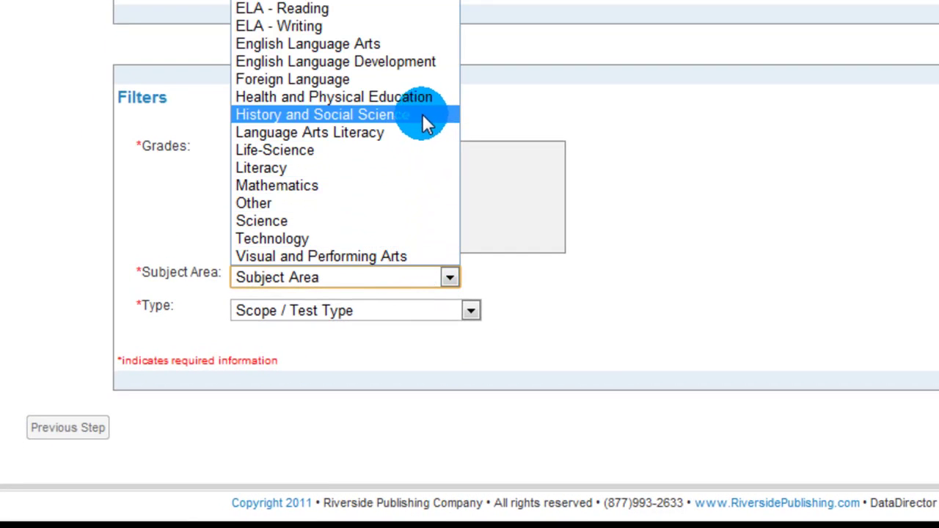
pyautogui.click(396, 116)
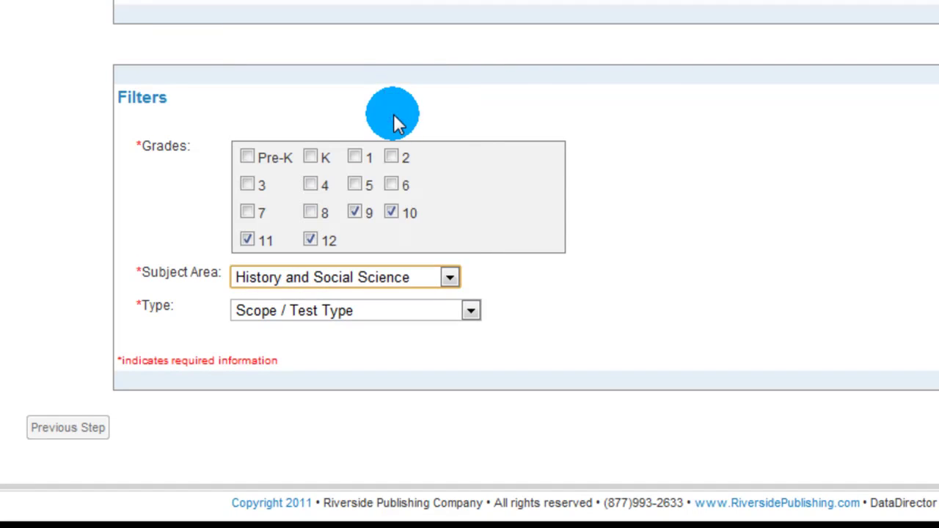
pyautogui.click(644, 308)
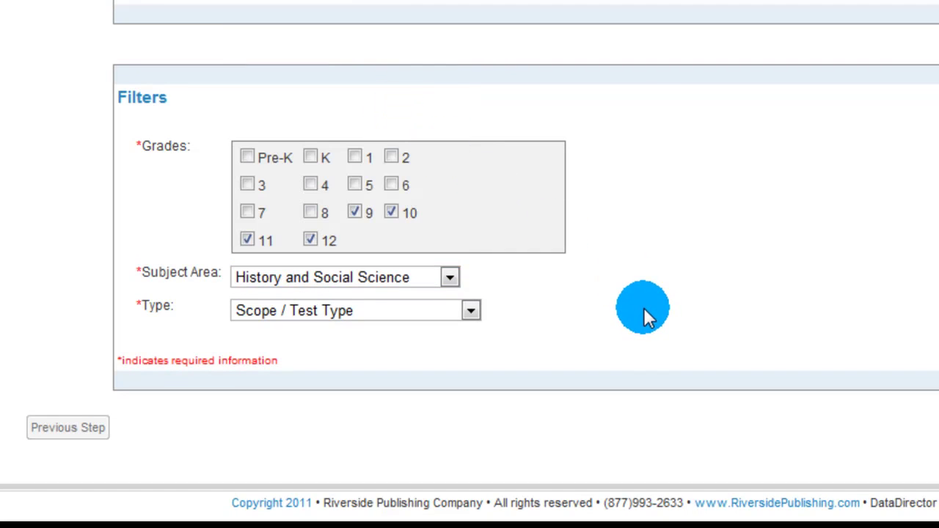
pyautogui.click(468, 312)
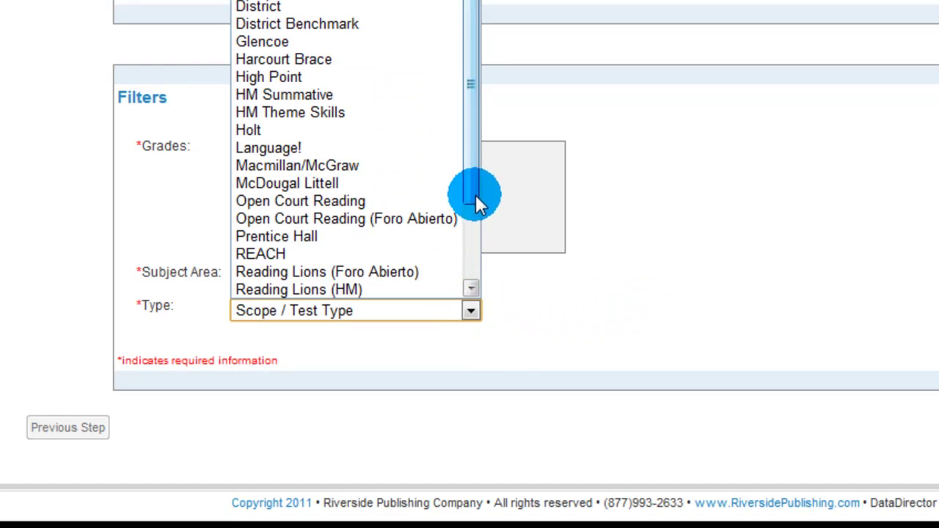
pyautogui.moveTo(473, 145); pyautogui.dragTo(470, 223)
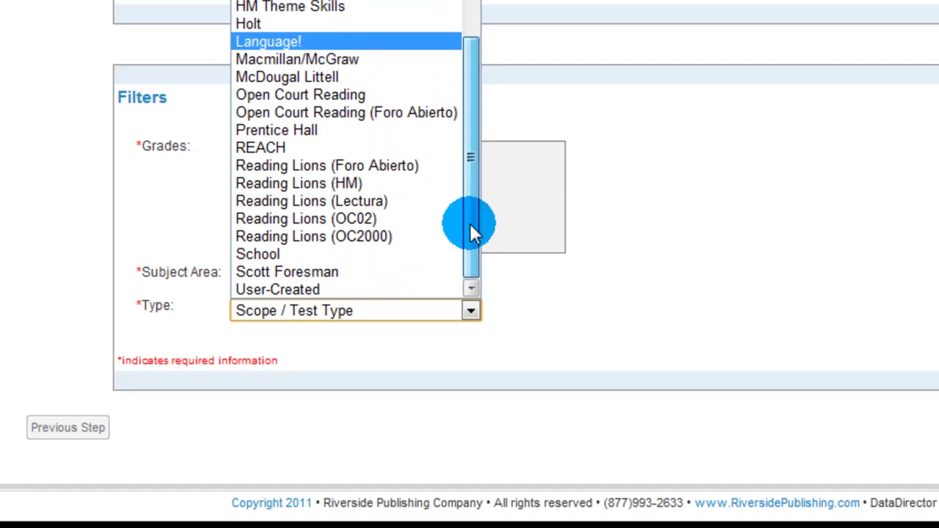
pyautogui.click(393, 291)
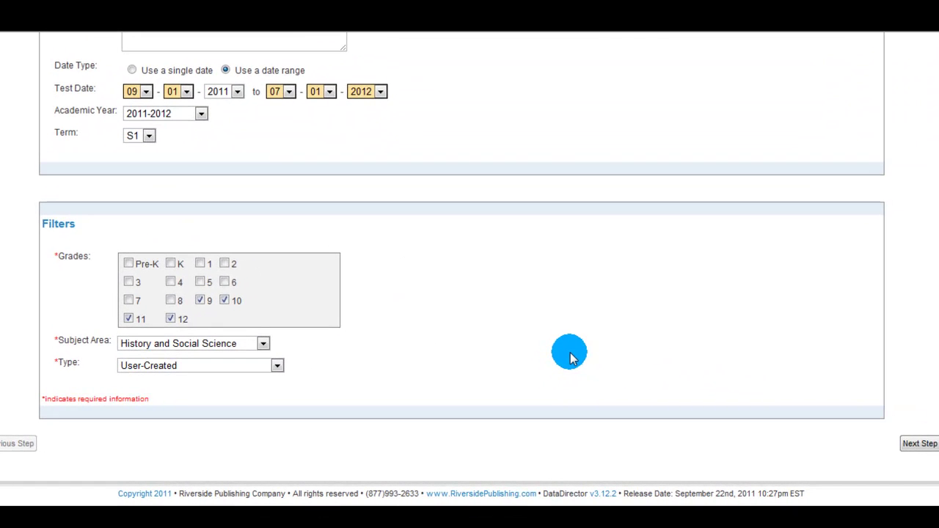
pyautogui.click(919, 443)
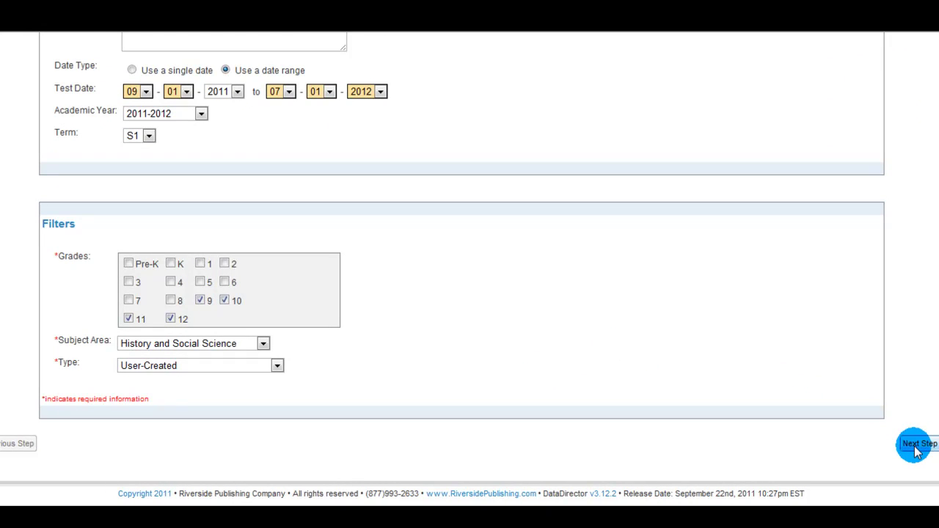
pyautogui.click(918, 446)
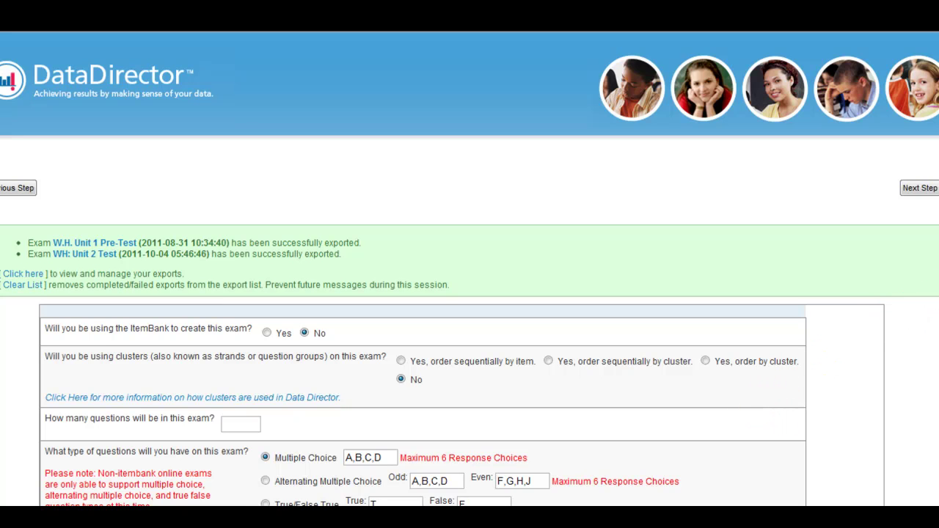
# Step: Set the number of exam questions to 10, keep the Multiple Choice A,B,C,D type and other defaults, and continue to the questions page
pyautogui.scroll(-3, 470, 293)
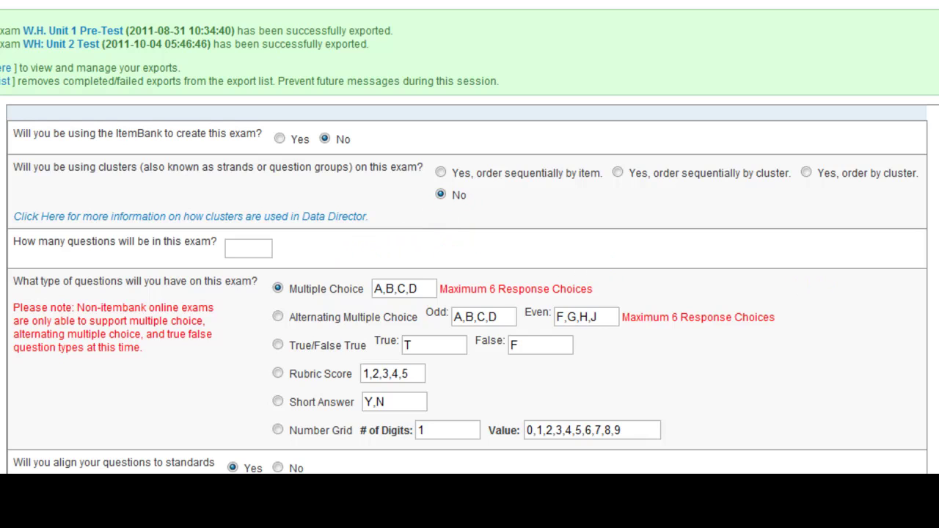
pyautogui.scroll(-3, 469, 237)
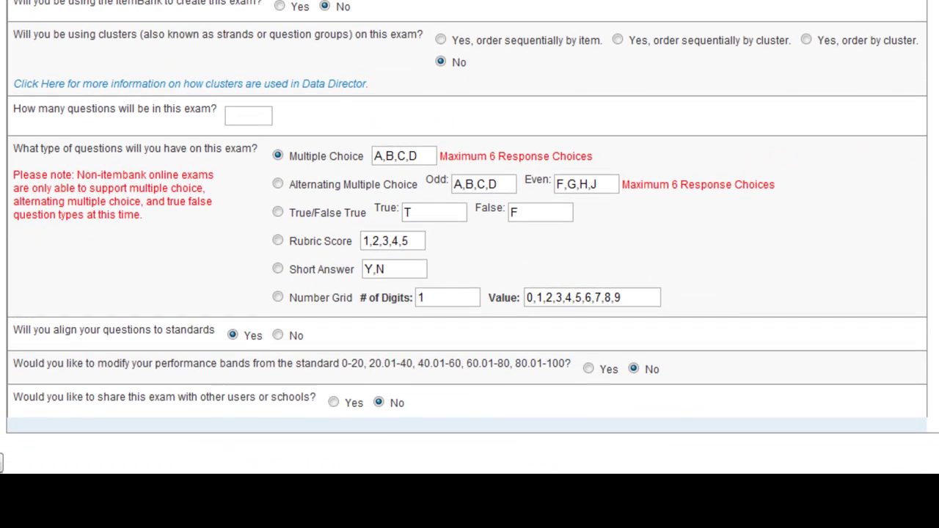
pyautogui.click(255, 110)
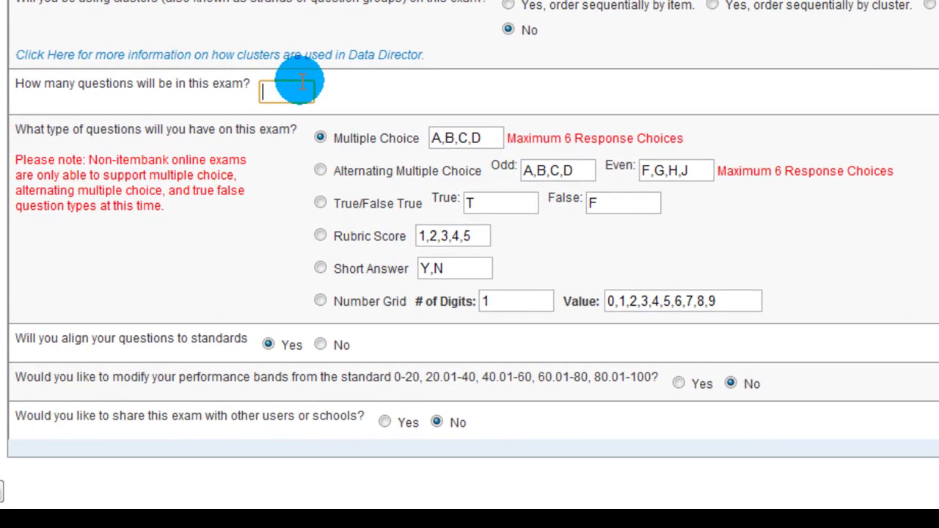
pyautogui.write('10')
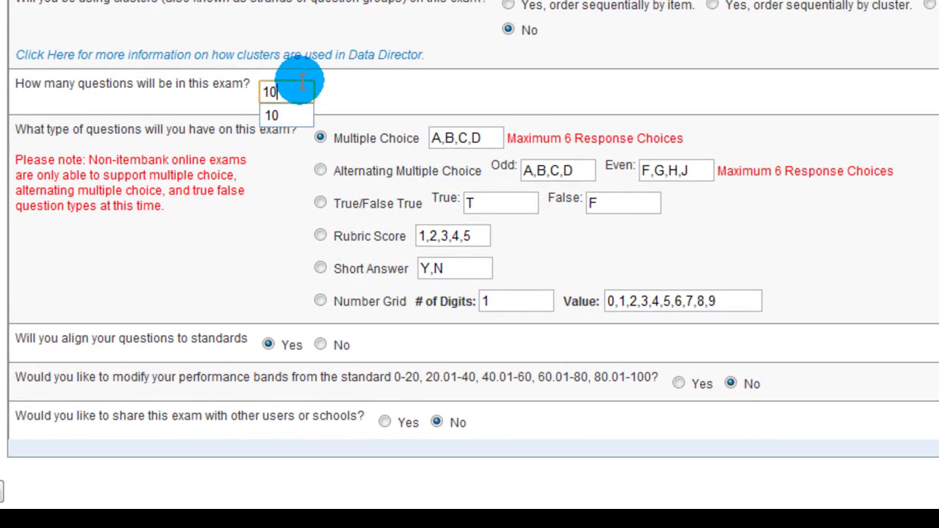
pyautogui.click(402, 96)
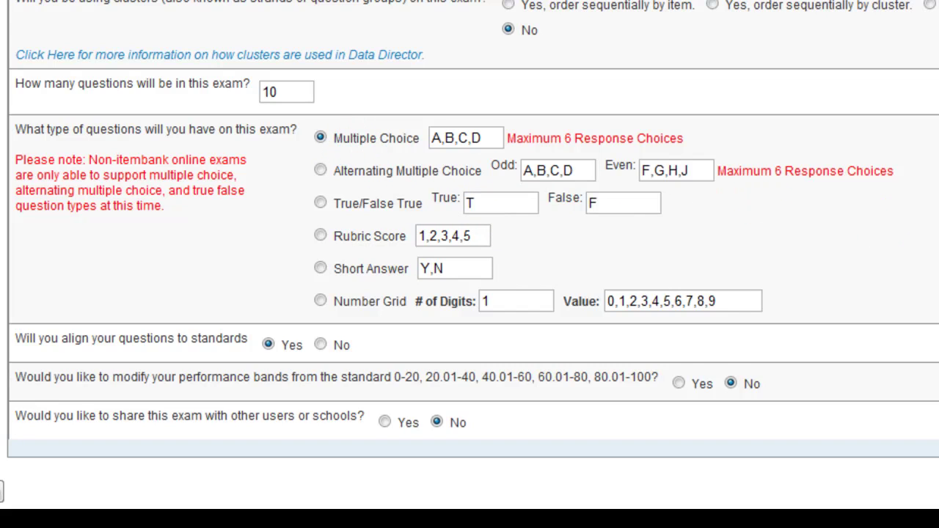
pyautogui.scroll(-1, 470, 251)
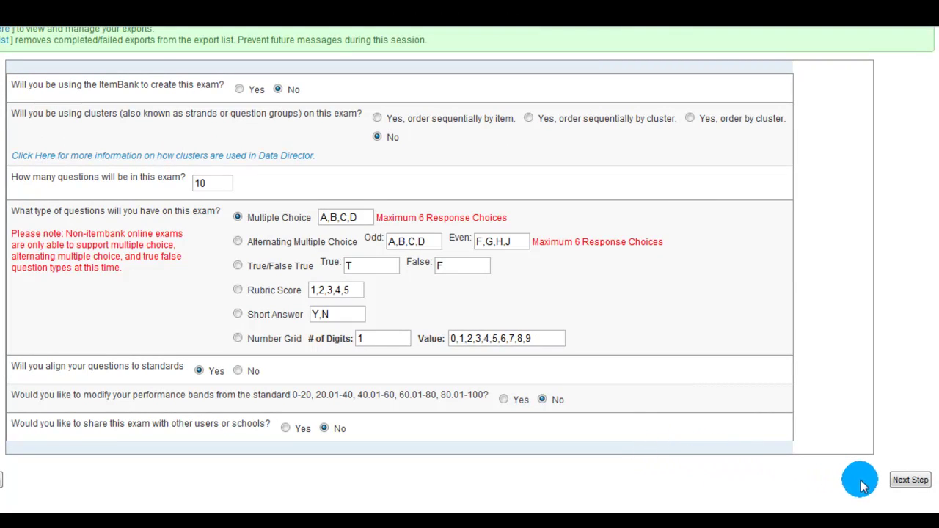
pyautogui.click(910, 480)
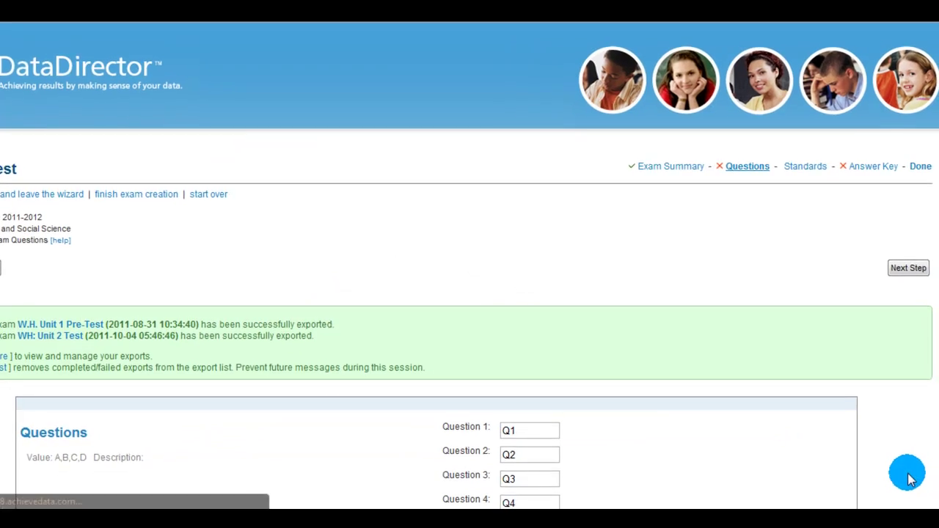
# Step: Accept the default labels Q1 to Q10 and proceed past the academic standards search to the answer key without choosing standards
pyautogui.moveTo(933, 294); pyautogui.dragTo(938, 433)
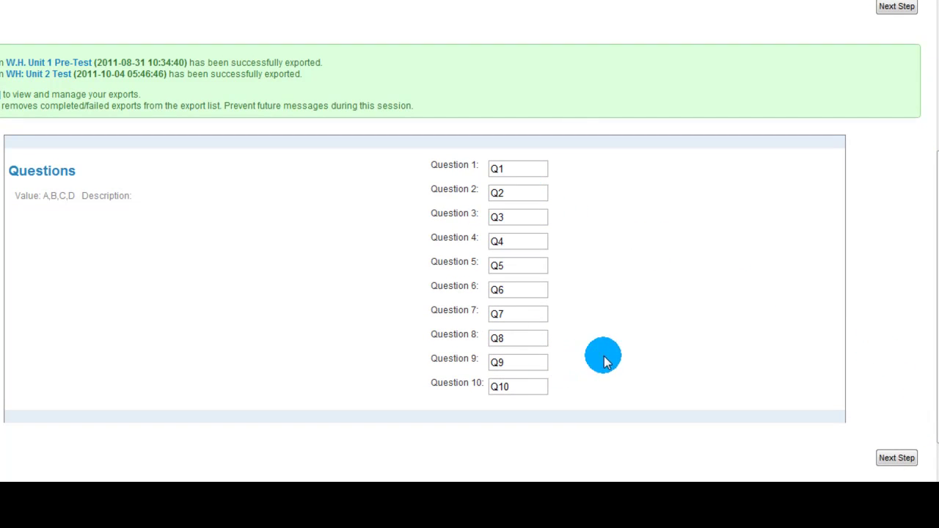
pyautogui.click(896, 458)
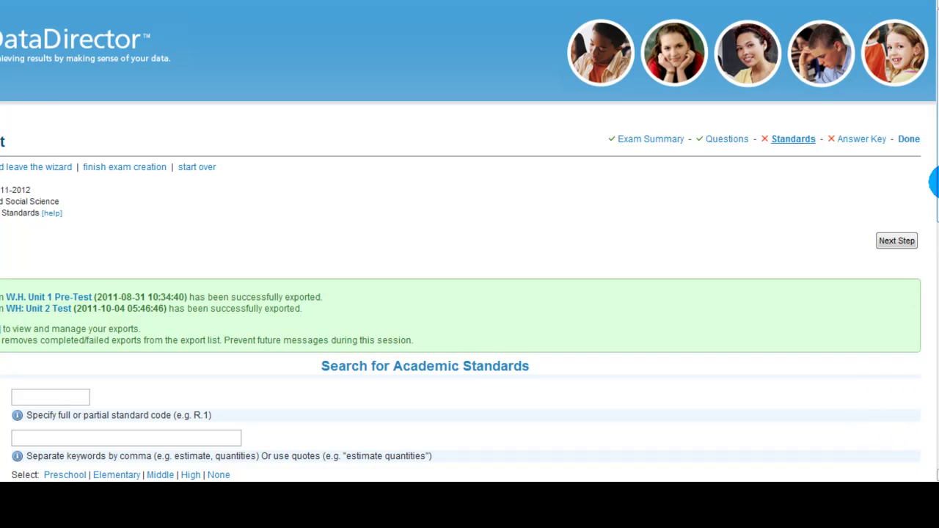
pyautogui.moveTo(931, 176); pyautogui.dragTo(930, 413)
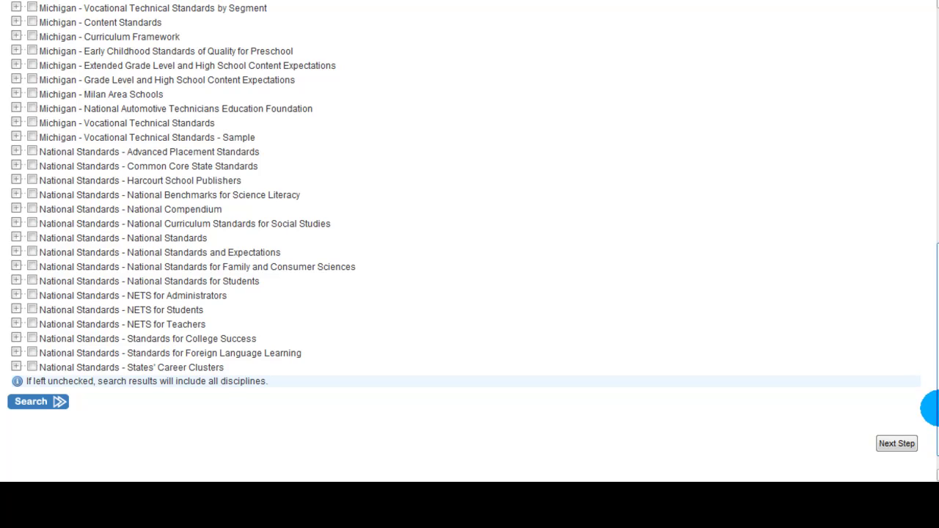
pyautogui.click(909, 444)
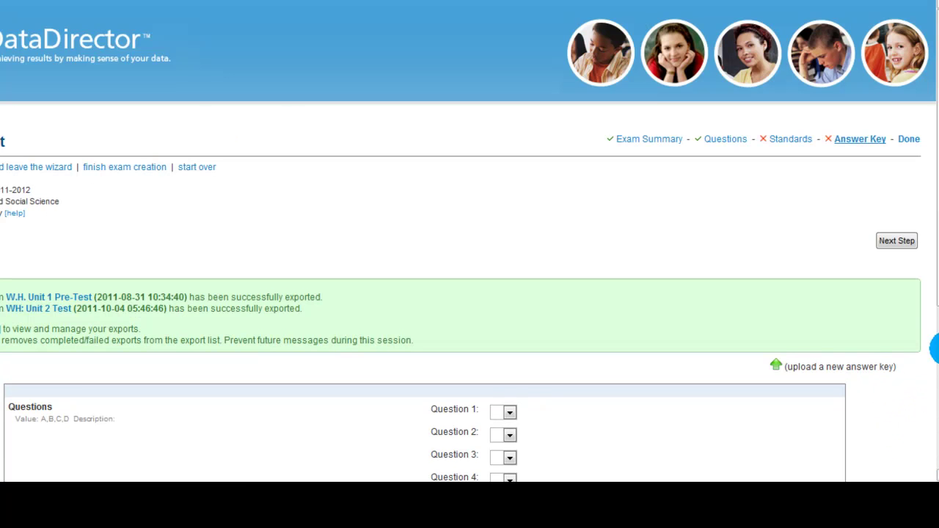
# Step: Set the answer key for questions 1 to 5 to A, C, B, D and A
pyautogui.moveTo(932, 281); pyautogui.dragTo(918, 436)
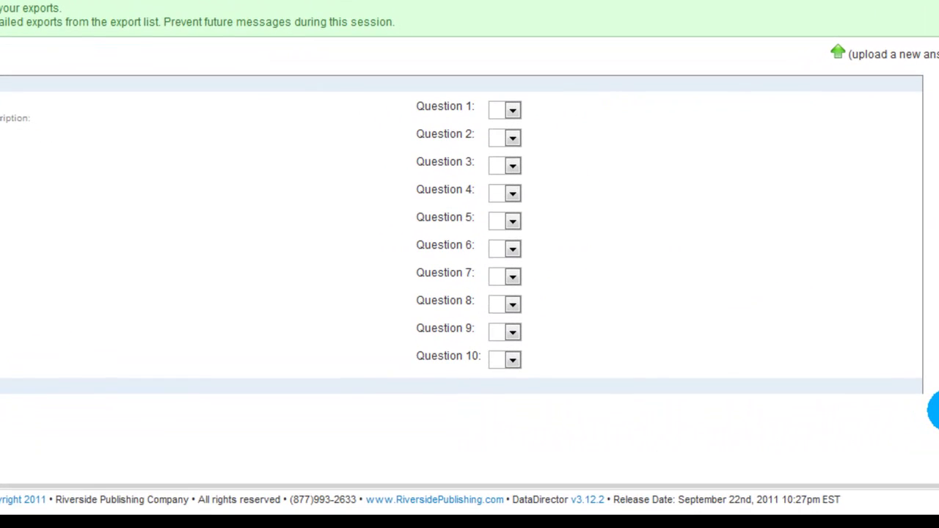
pyautogui.click(512, 109)
pyautogui.click(499, 157)
pyautogui.click(511, 138)
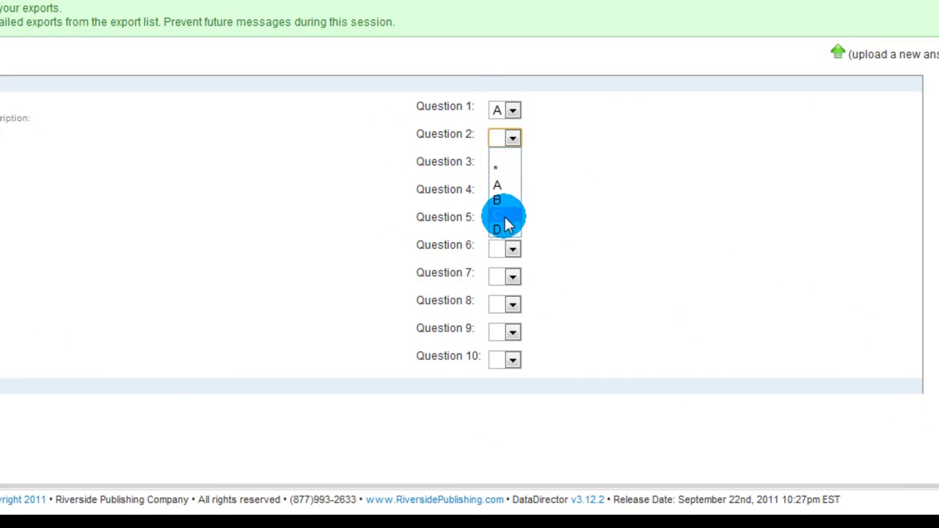
pyautogui.click(499, 215)
pyautogui.click(512, 167)
pyautogui.click(499, 227)
pyautogui.click(512, 194)
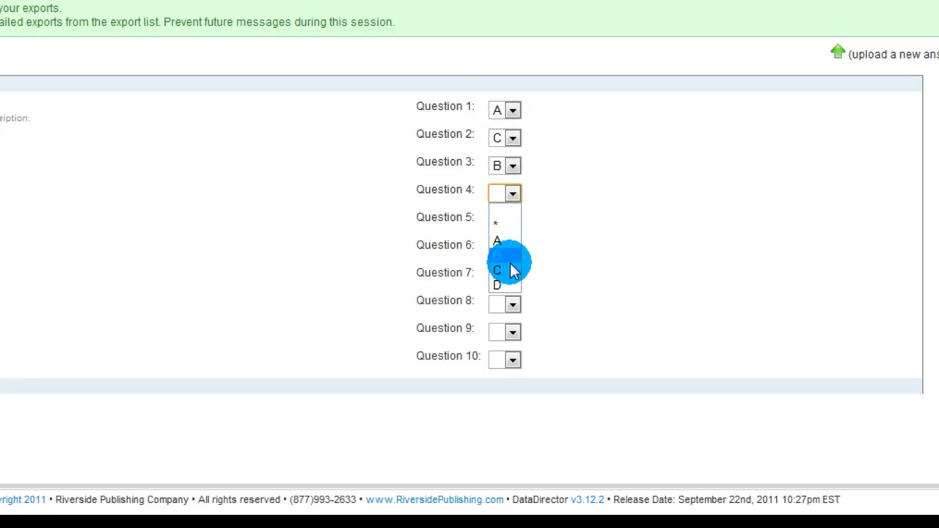
pyautogui.click(506, 286)
pyautogui.click(512, 222)
pyautogui.click(499, 269)
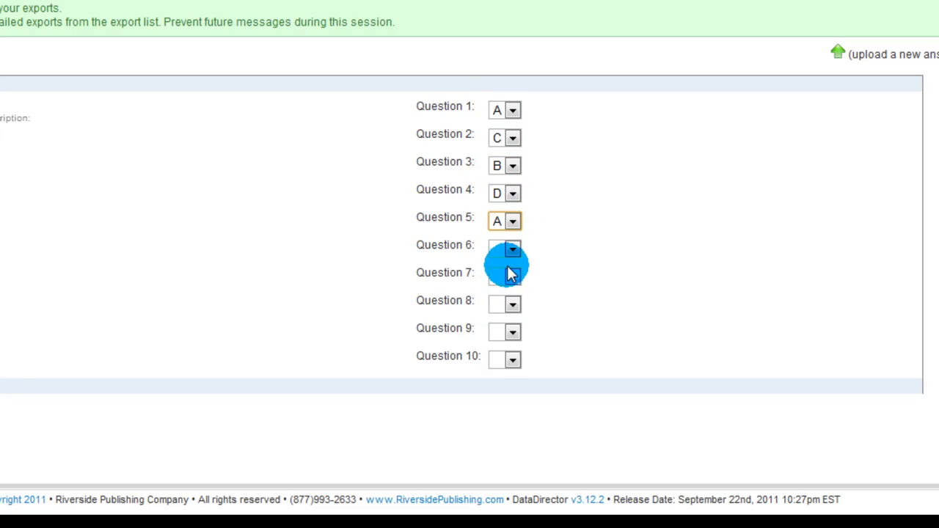
# Step: Set the answer key for questions 6 to 10 to B, C, A, D and B
pyautogui.click(512, 250)
pyautogui.click(499, 311)
pyautogui.click(512, 277)
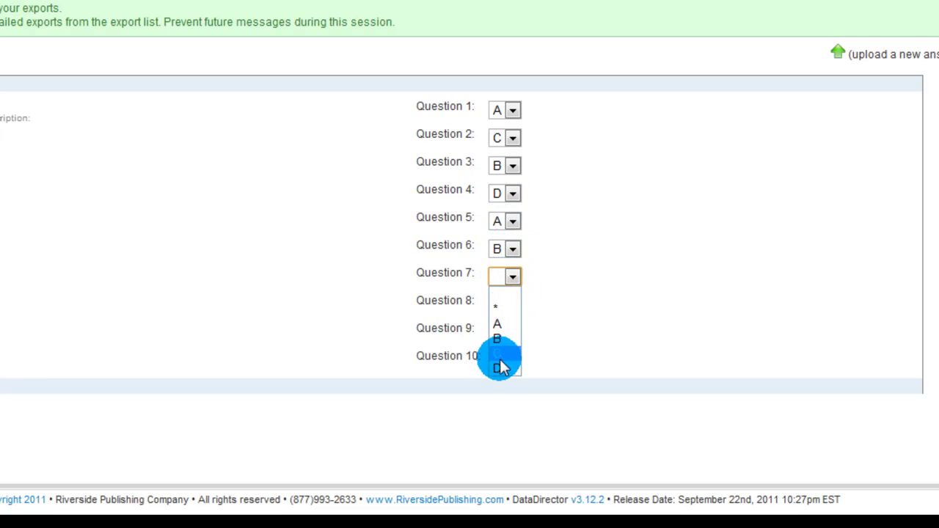
pyautogui.click(499, 354)
pyautogui.click(512, 307)
pyautogui.click(503, 351)
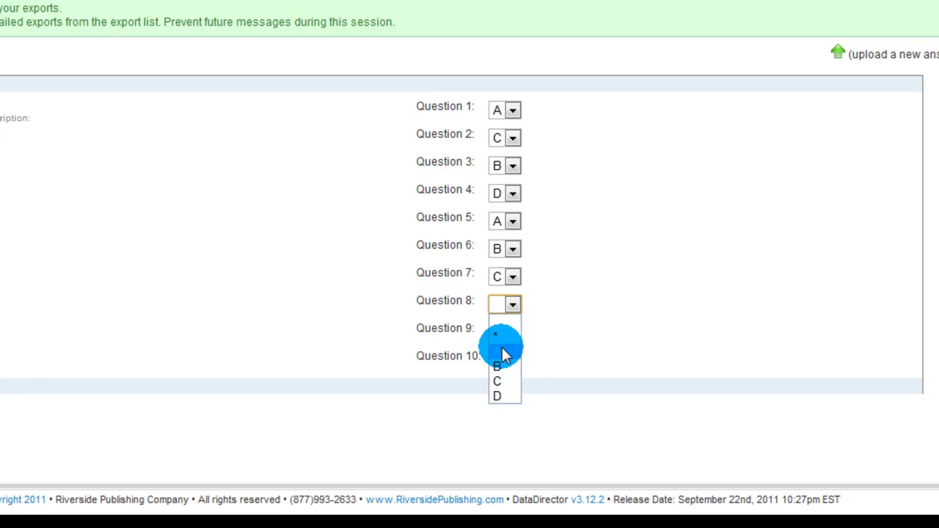
pyautogui.click(512, 334)
pyautogui.click(503, 421)
pyautogui.click(512, 359)
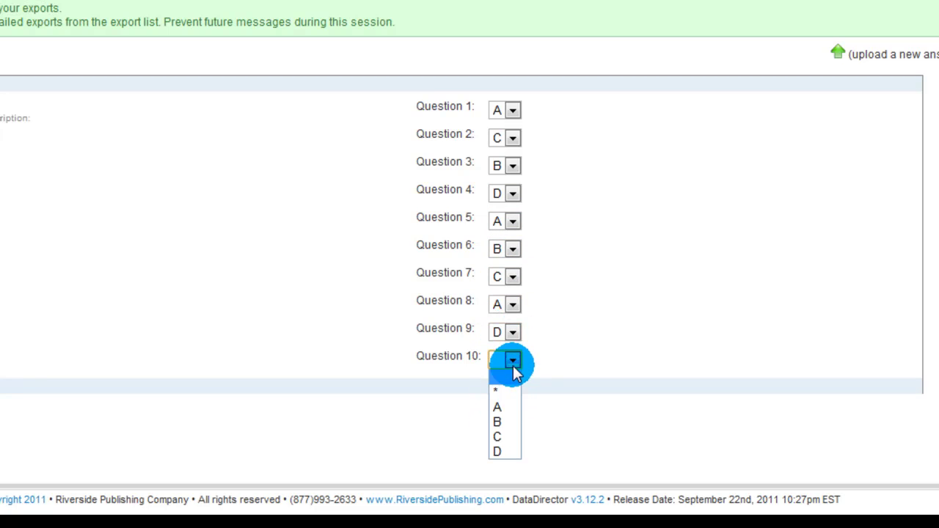
pyautogui.click(501, 420)
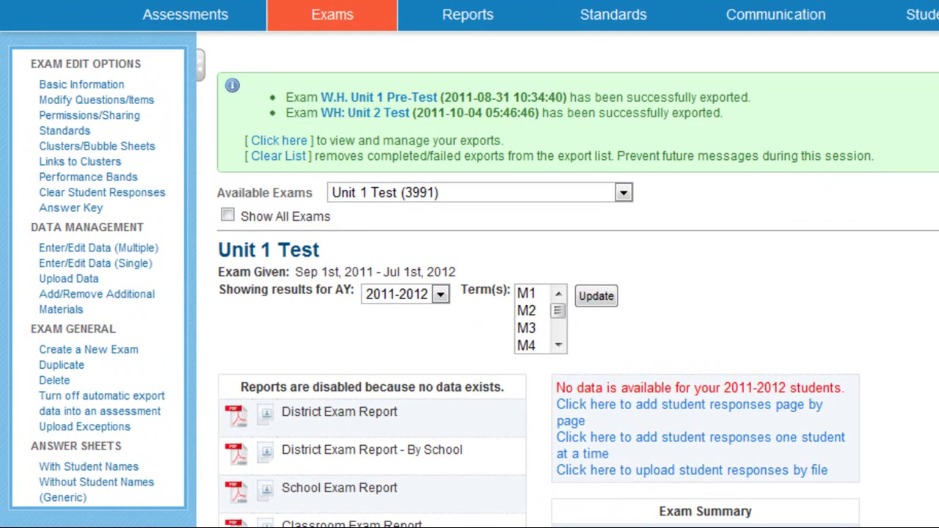
# Step: Examine the Unit 1 Test overview, including its reports, exam summary, performance bands and downloadable exam materials
pyautogui.scroll(-3, 469, 264)
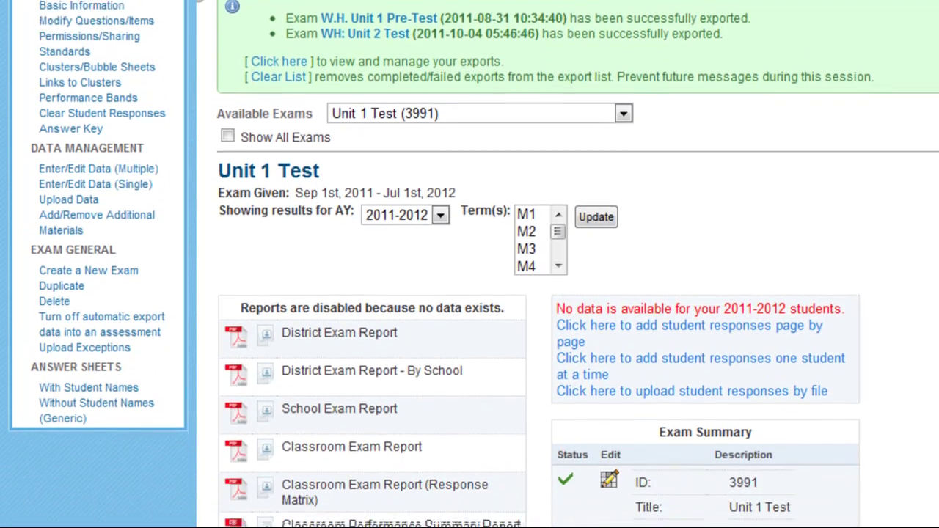
pyautogui.scroll(-3, 470, 264)
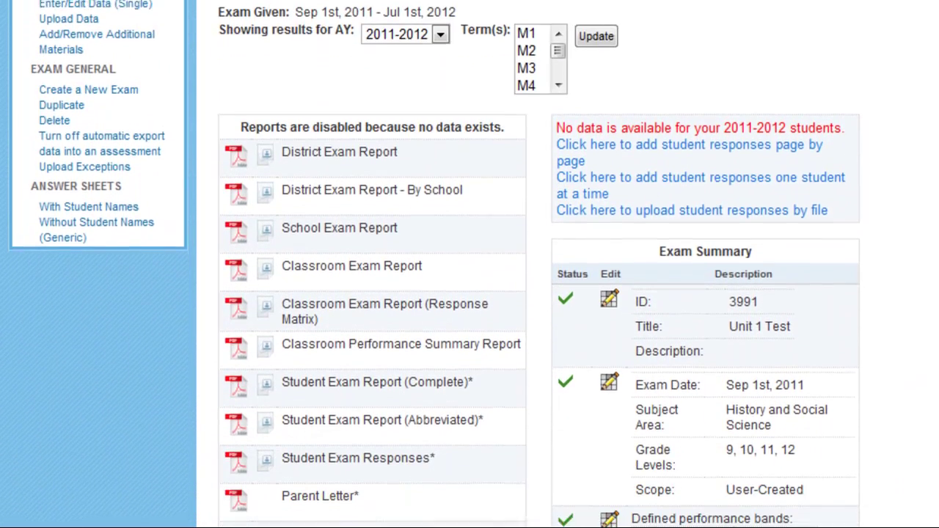
pyautogui.scroll(-1, 469, 264)
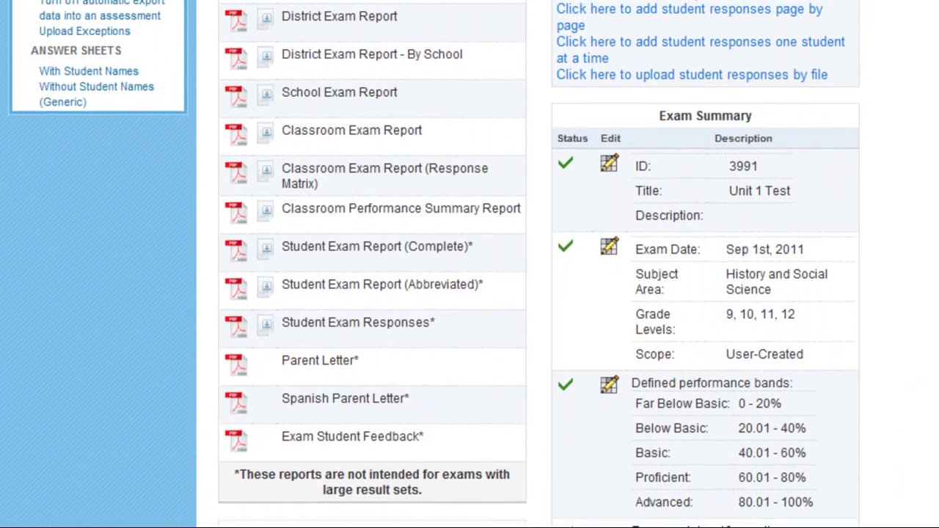
pyautogui.scroll(-3, 470, 264)
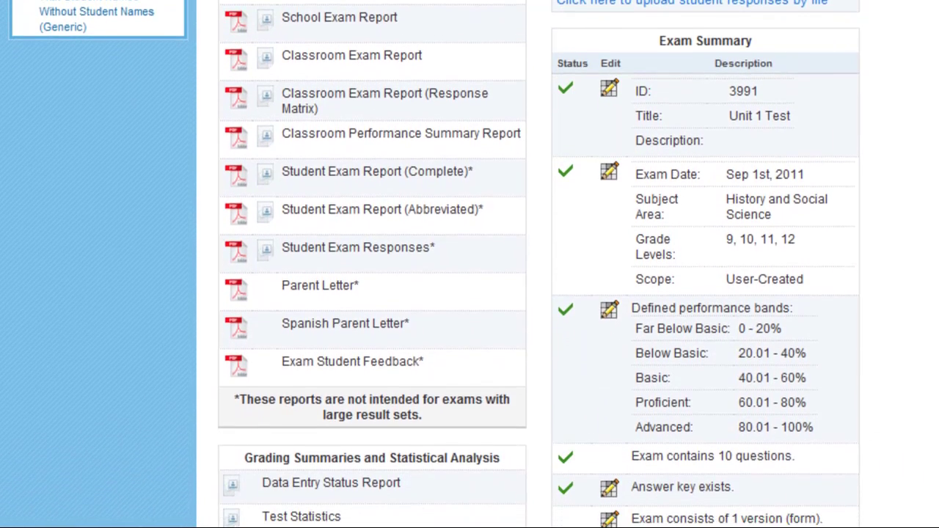
pyautogui.scroll(-3, 470, 265)
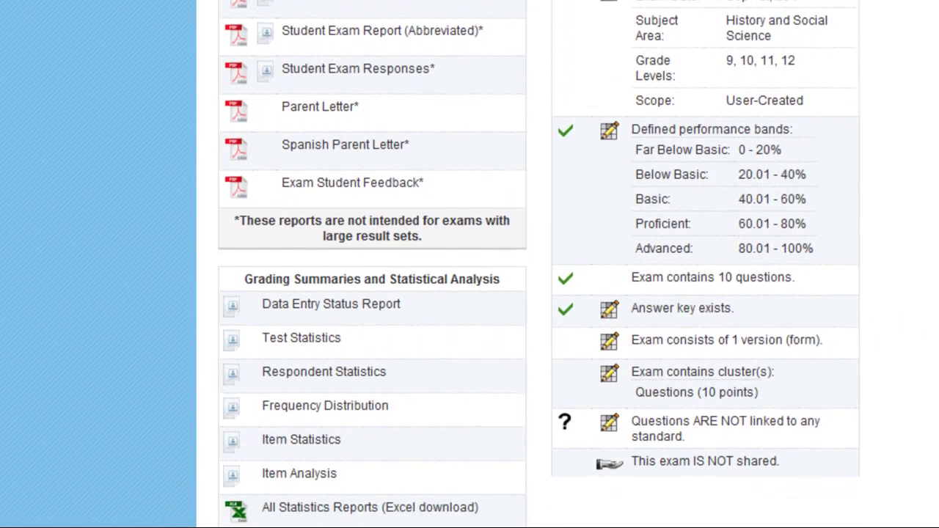
pyautogui.scroll(-2, 470, 265)
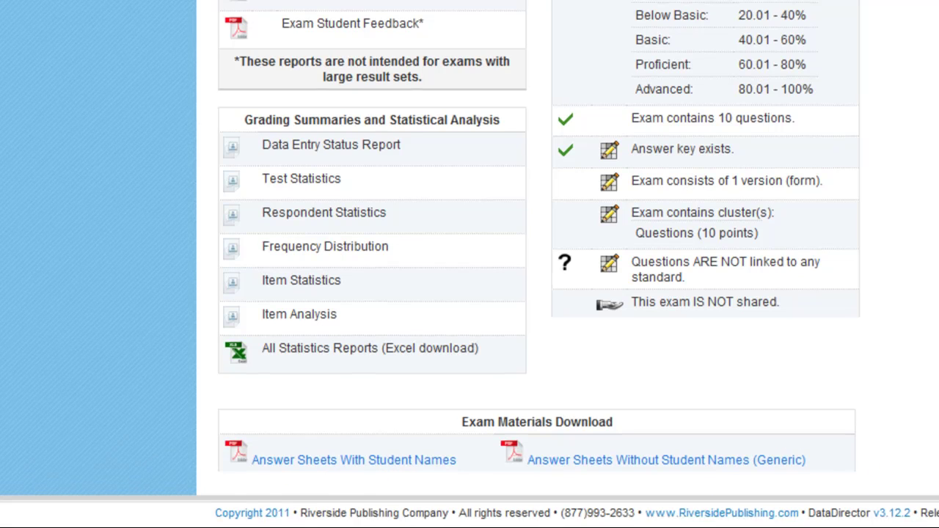
pyautogui.scroll(6, 469, 264)
pyautogui.scroll(4, 469, 265)
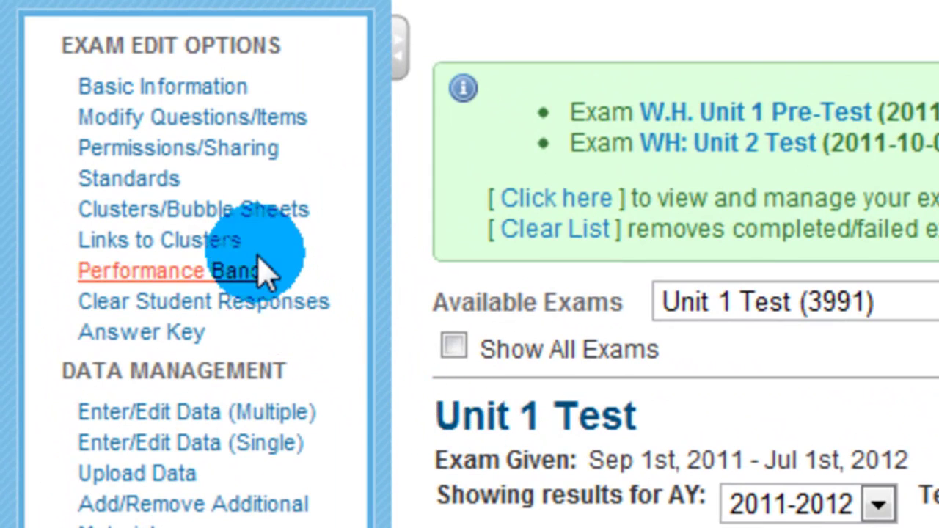
# Step: Turn off automatic export of exam data into assessment from the exam's standards page and return to the exam
pyautogui.click(160, 183)
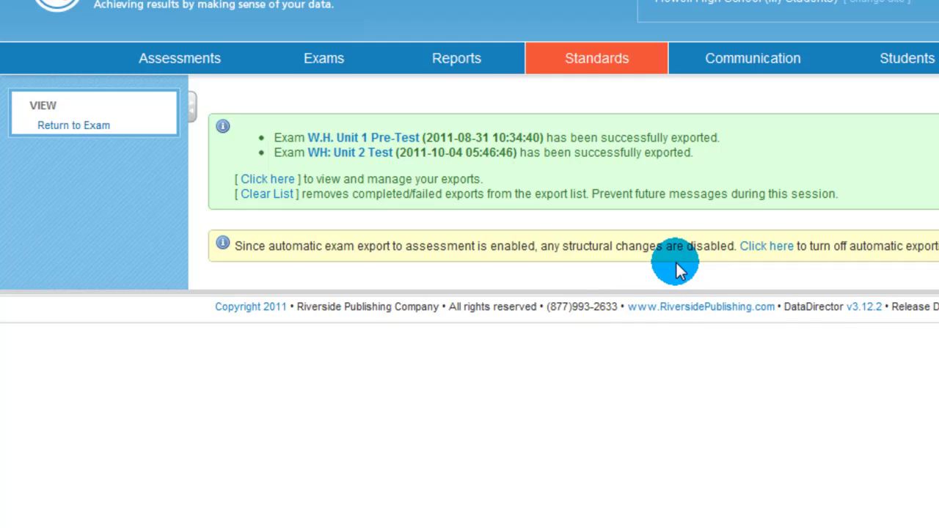
pyautogui.click(779, 248)
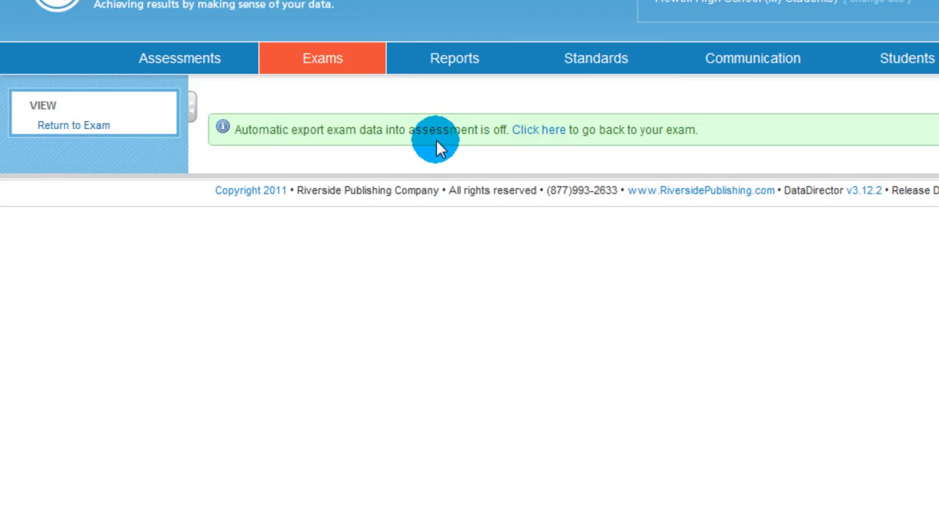
pyautogui.click(546, 139)
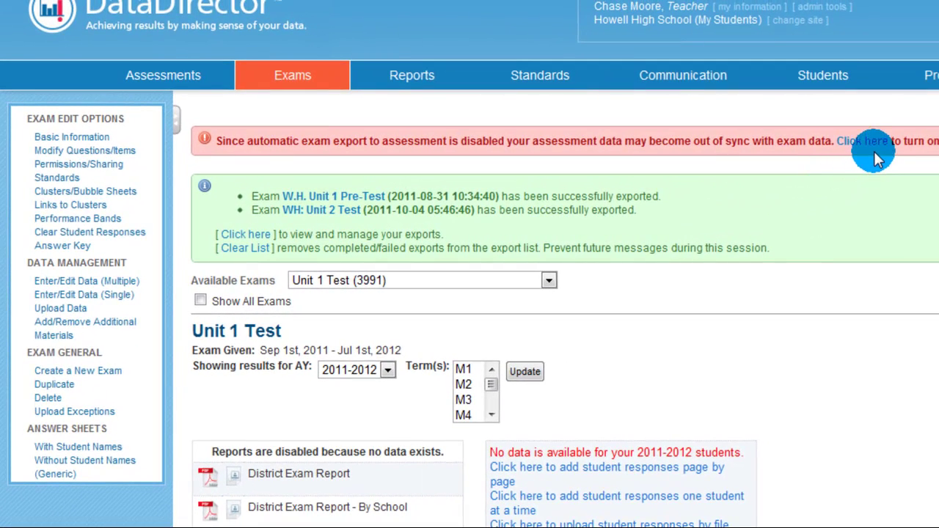
pyautogui.click(872, 148)
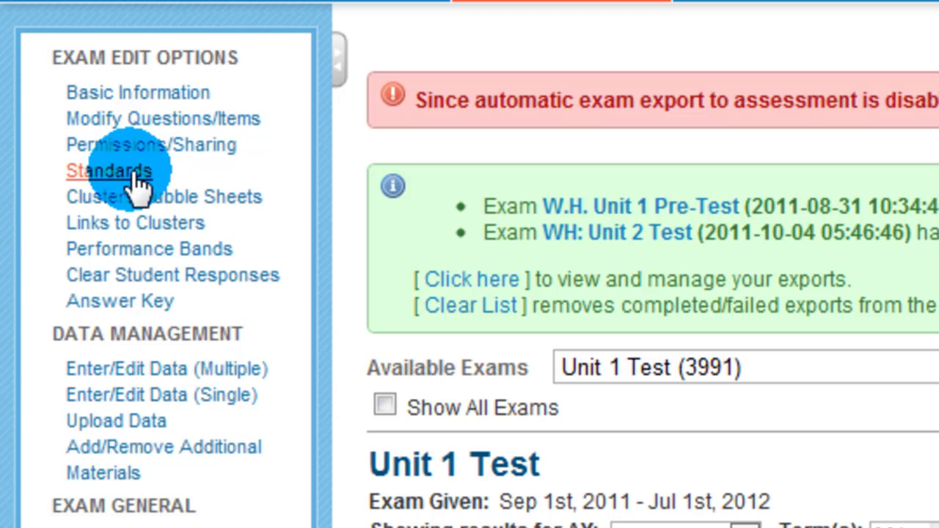
# Step: Search the exam's standards for World History and Geography (9,10,11,12) (2007) within Michigan Grade Level and High School Content Expectations, Social Studies (2007)
pyautogui.click(136, 176)
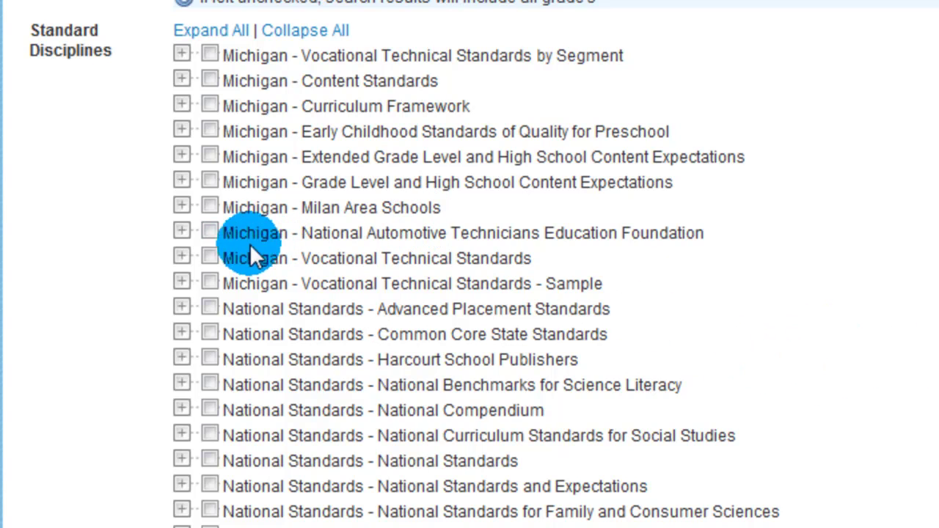
pyautogui.click(181, 181)
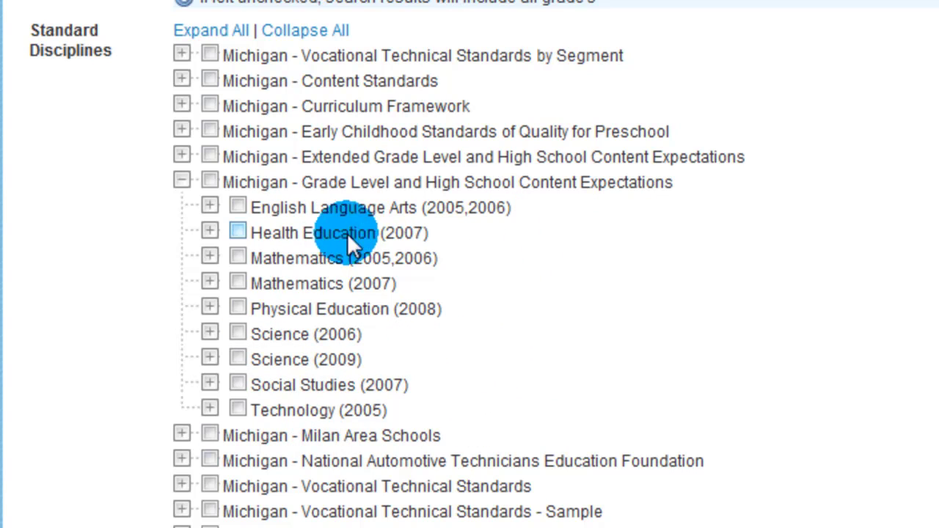
pyautogui.click(209, 385)
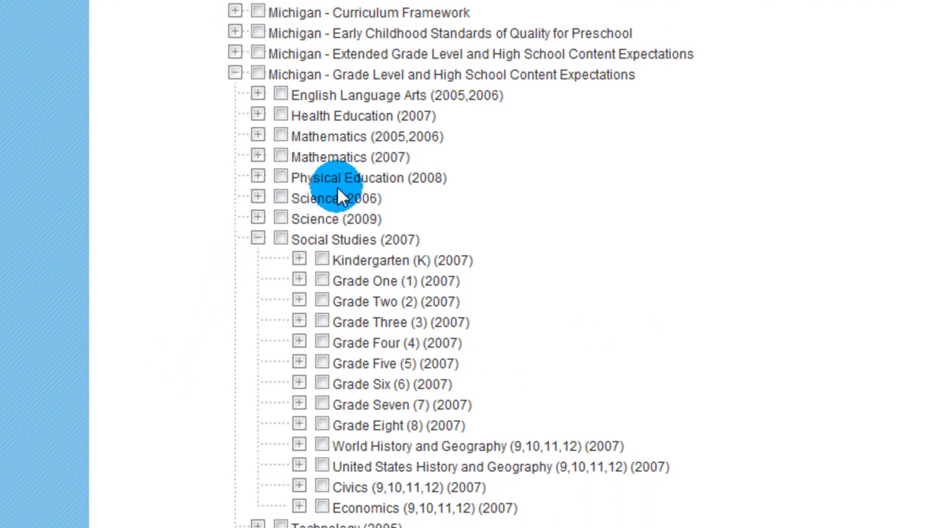
pyautogui.scroll(-3, 347, 174)
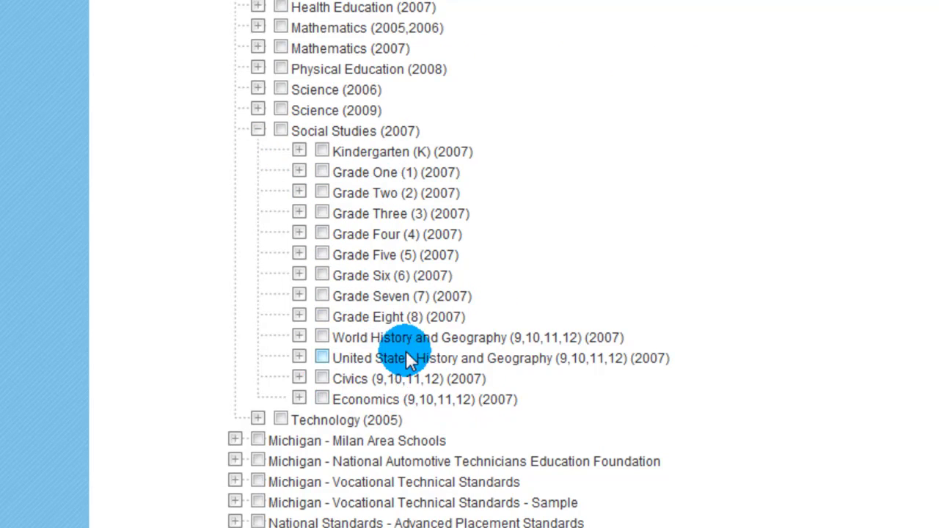
pyautogui.click(323, 338)
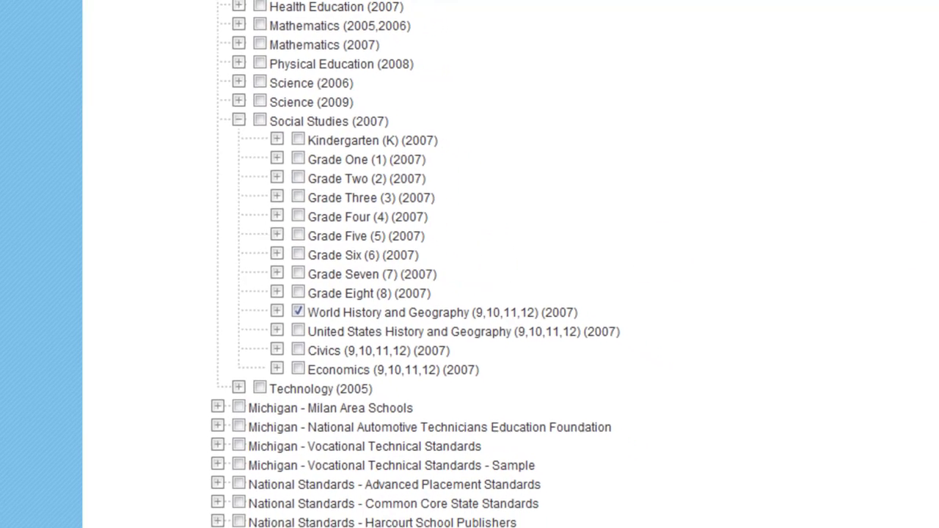
pyautogui.scroll(-4, 469, 264)
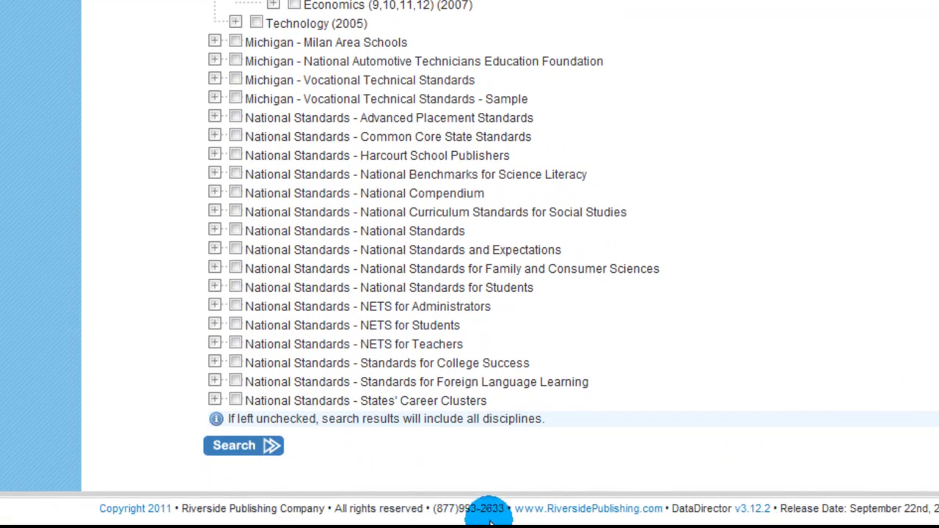
pyautogui.click(251, 450)
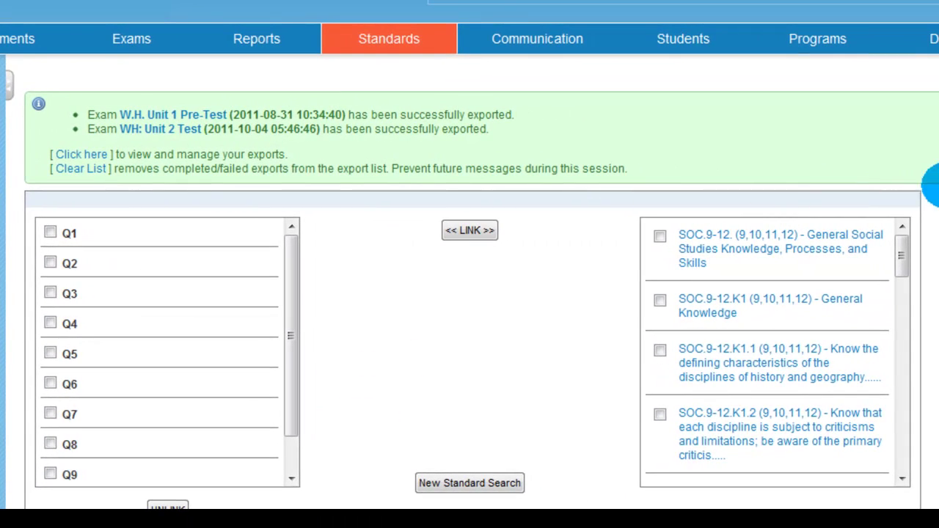
# Step: Set the standards linking page to show 100 standards per page
pyautogui.scroll(-3, 469, 255)
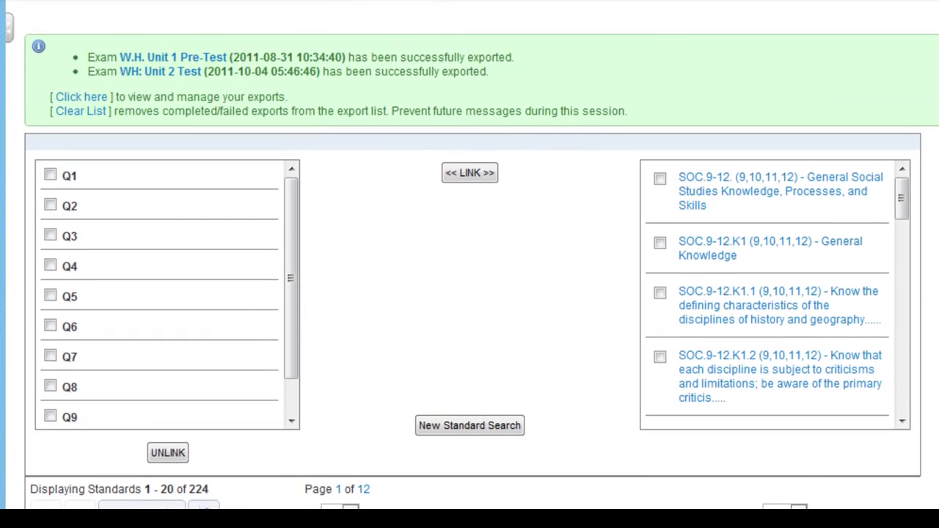
pyautogui.scroll(-1, 469, 255)
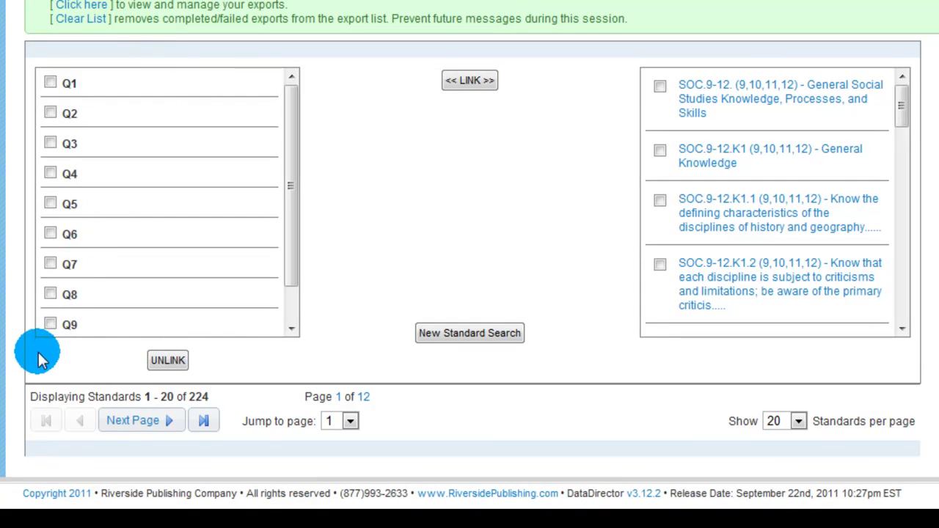
pyautogui.moveTo(289, 256); pyautogui.dragTo(295, 224)
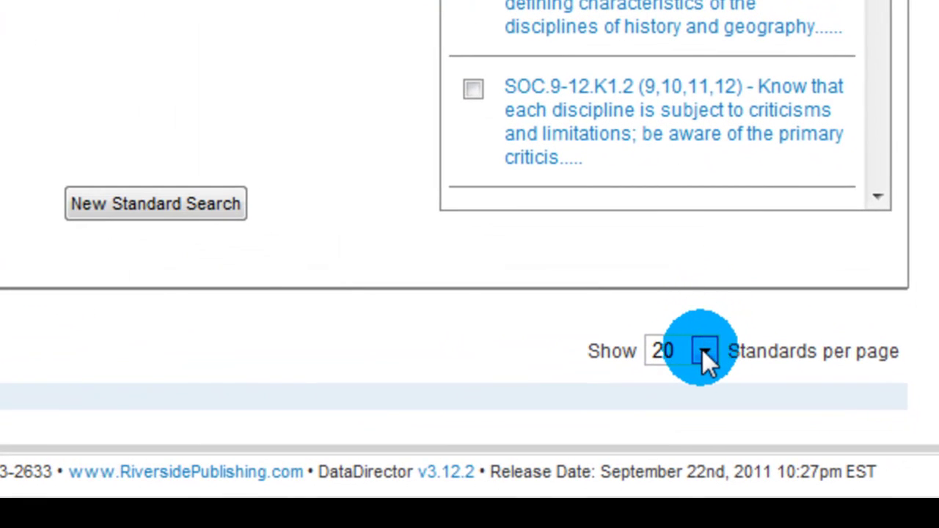
pyautogui.click(704, 350)
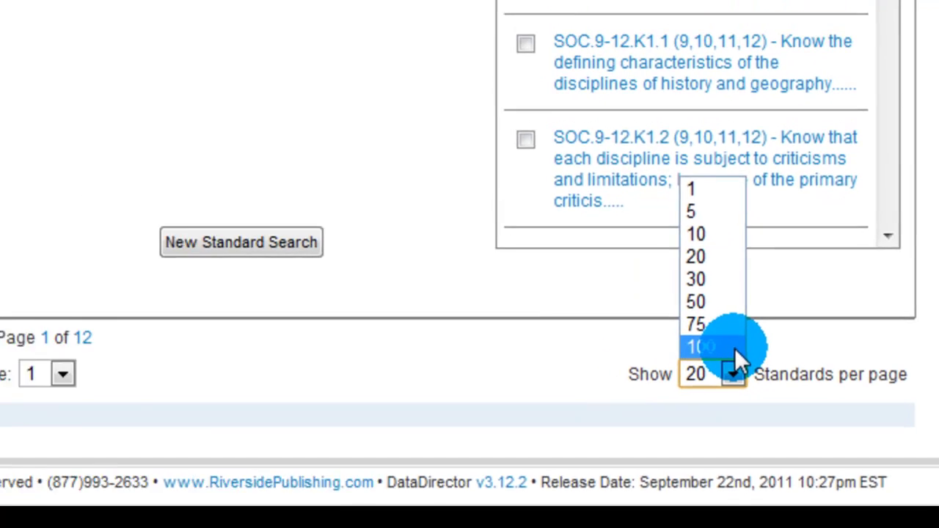
pyautogui.click(708, 322)
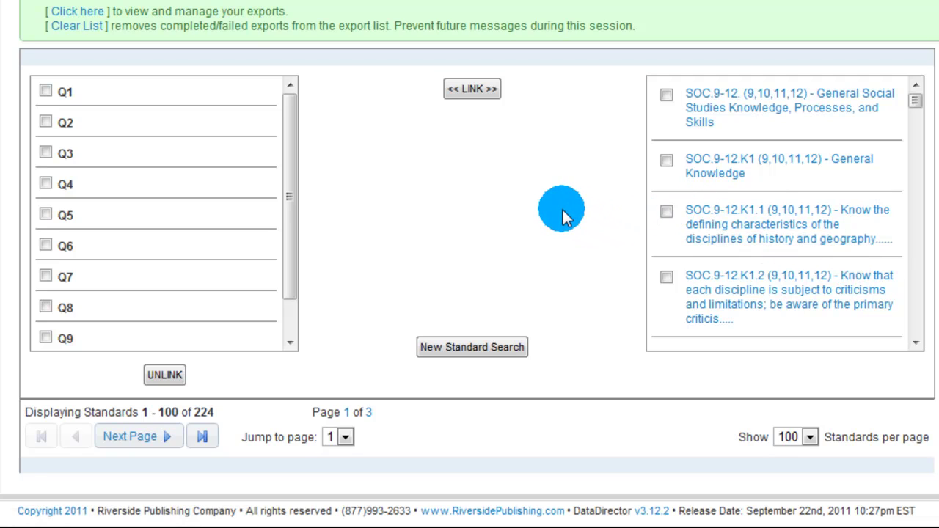
# Step: Link questions Q1, Q3 and Q5 to standard SOC.9-12.4.1.1 on the responses that led to the collapse of classical empires
pyautogui.click(45, 91)
pyautogui.click(45, 153)
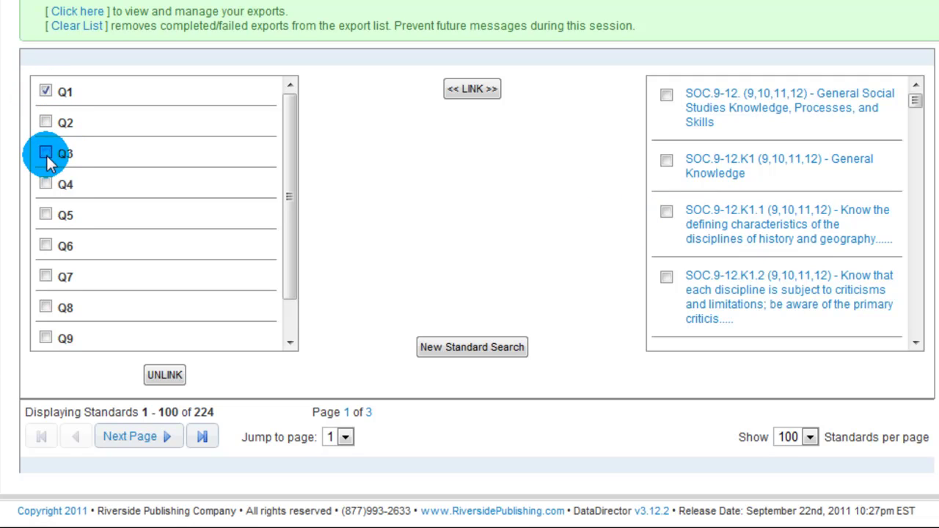
pyautogui.click(46, 215)
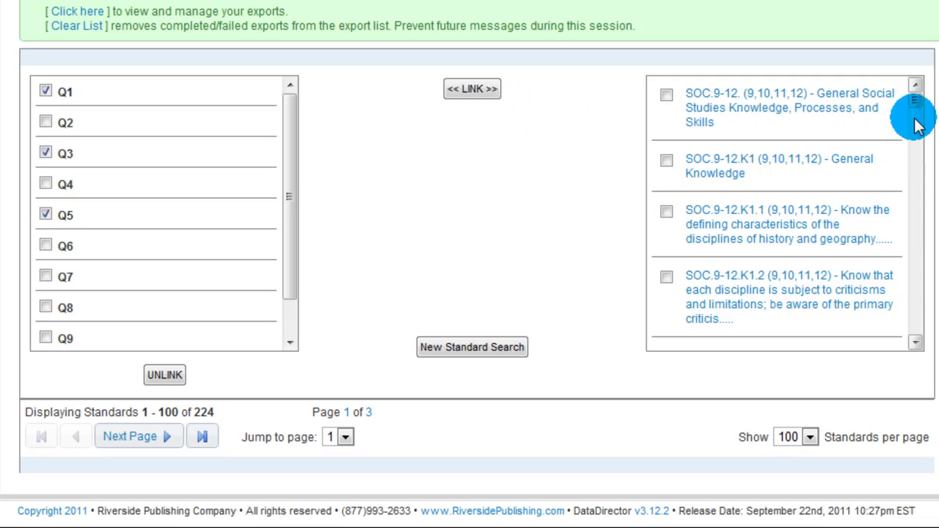
pyautogui.moveTo(916, 103); pyautogui.dragTo(922, 208)
pyautogui.scroll(-2, 808, 201)
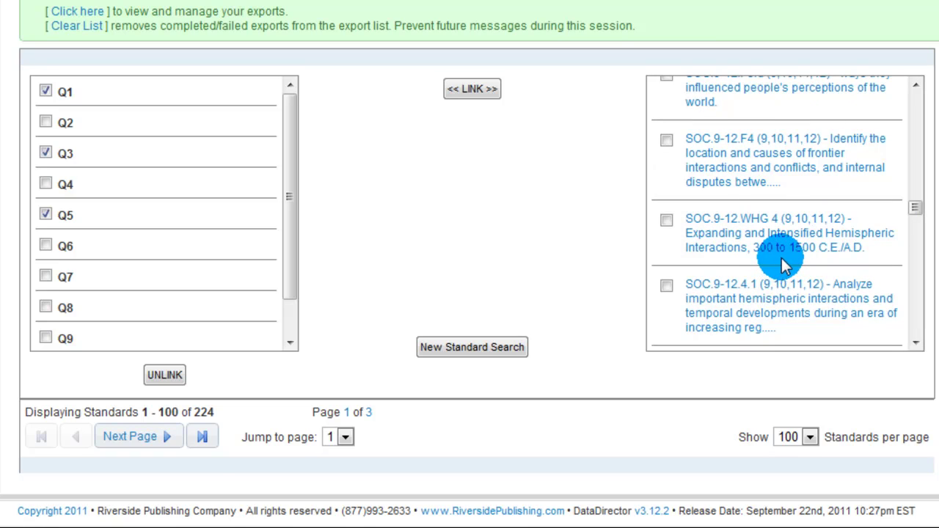
pyautogui.click(915, 344)
pyautogui.click(915, 343)
pyautogui.click(916, 343)
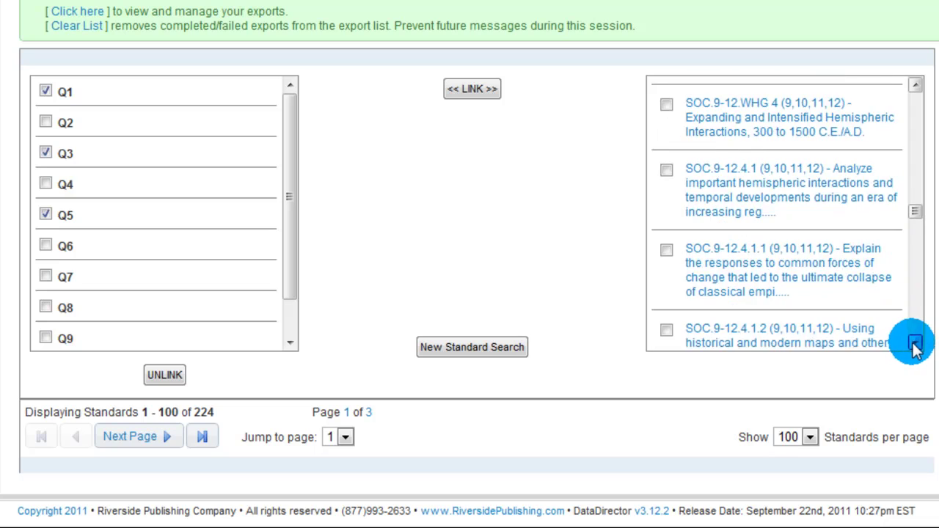
pyautogui.click(916, 344)
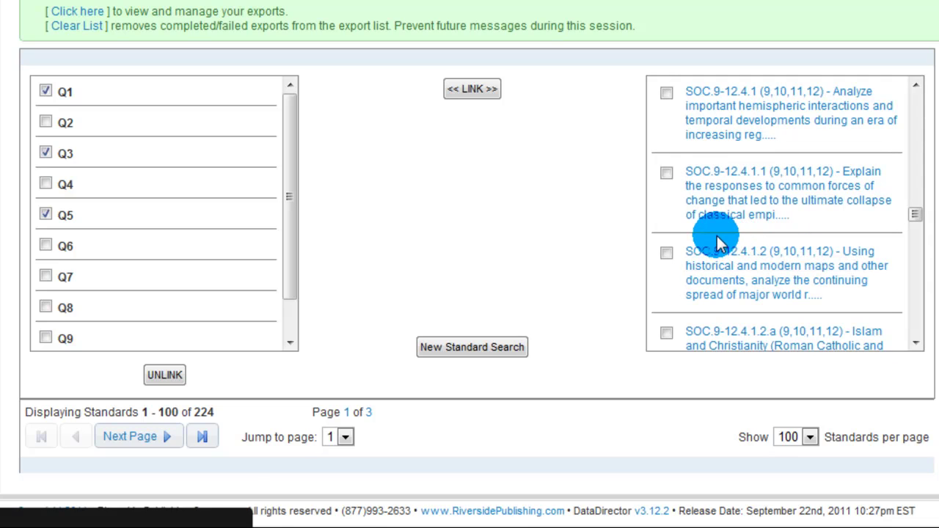
pyautogui.click(666, 173)
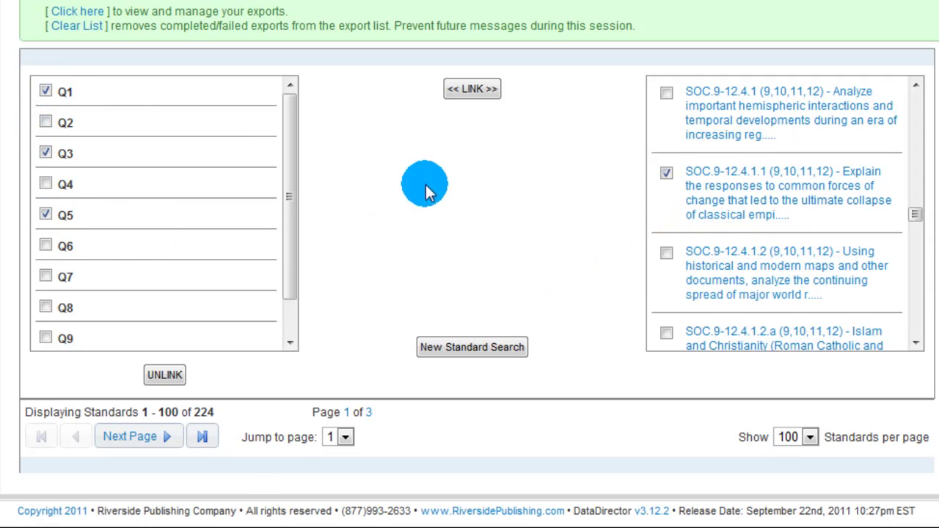
pyautogui.click(490, 93)
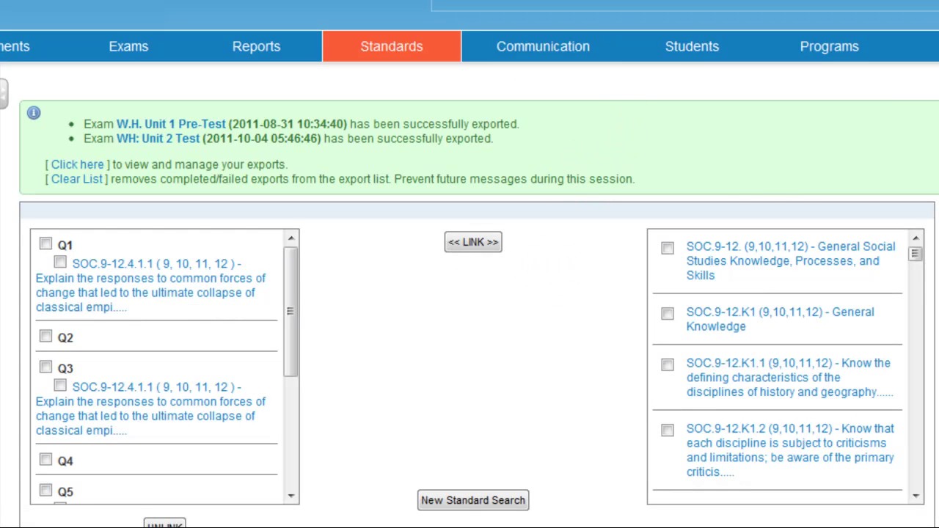
# Step: Link questions Q2 and Q4 to standard SOC.9-12.4.3.3 on how Chinese dynasties responded to internal and external challenges
pyautogui.scroll(-3, 469, 294)
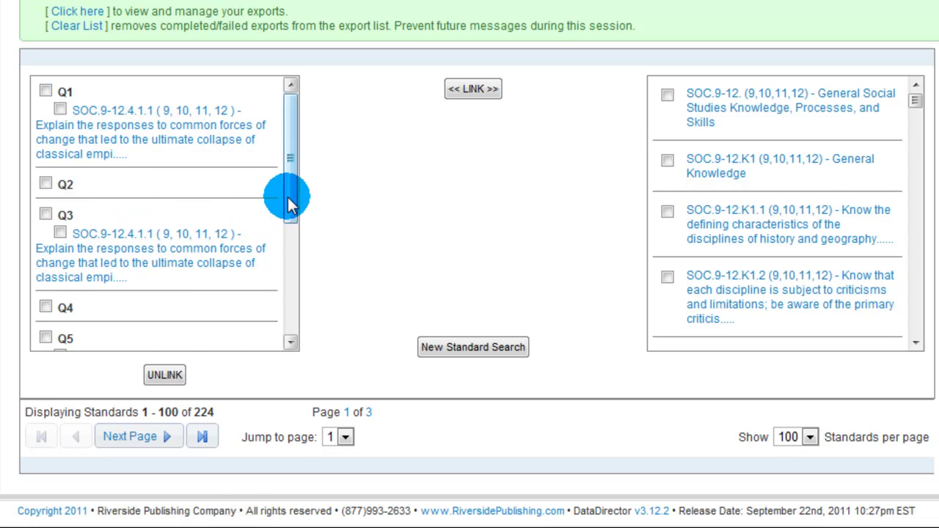
pyautogui.moveTo(288, 200); pyautogui.dragTo(292, 228)
pyautogui.click(45, 183)
pyautogui.click(45, 241)
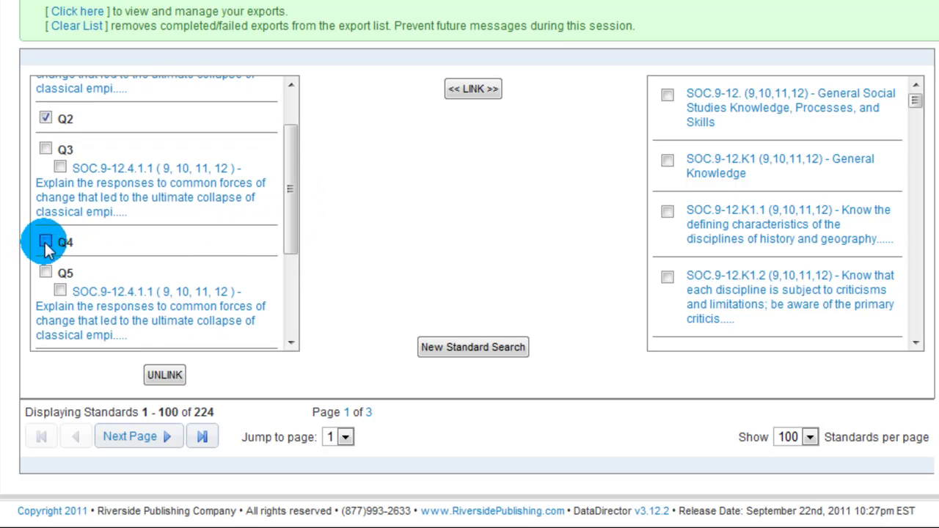
pyautogui.moveTo(916, 101); pyautogui.dragTo(919, 261)
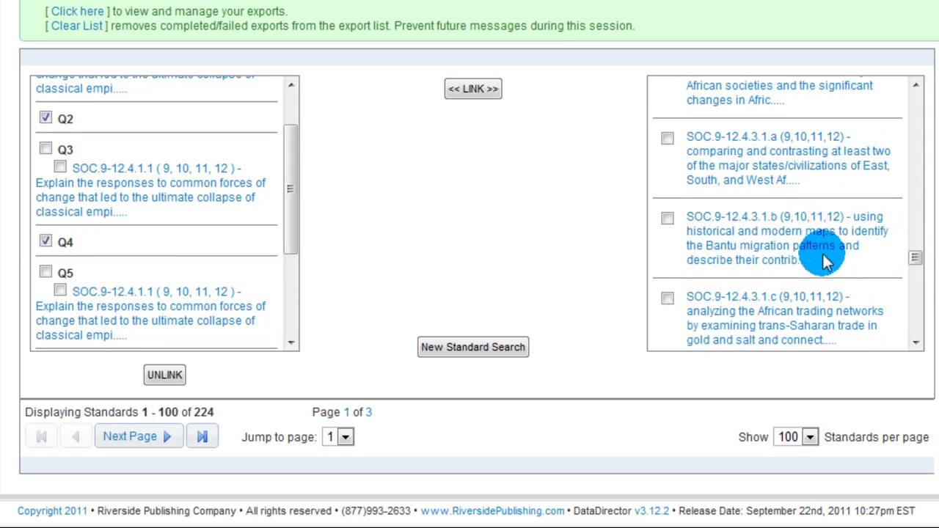
pyautogui.scroll(-5, 759, 215)
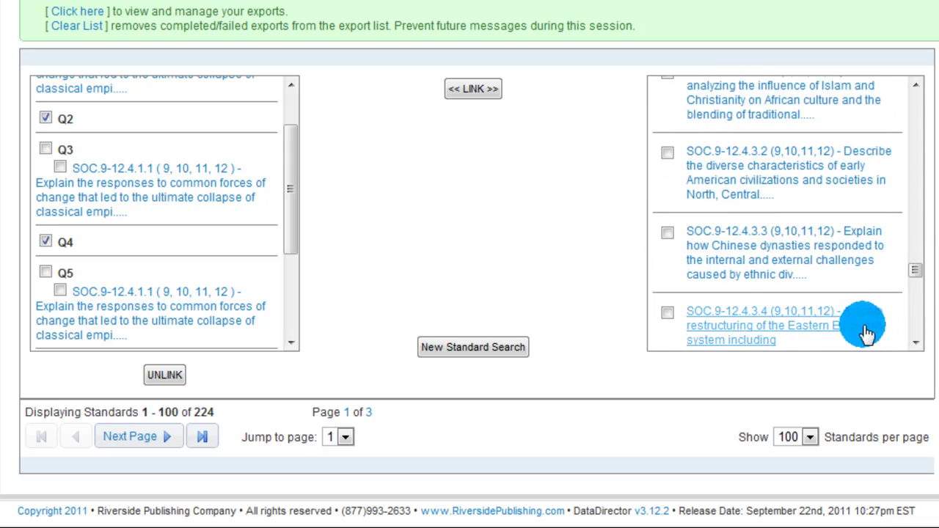
pyautogui.click(667, 233)
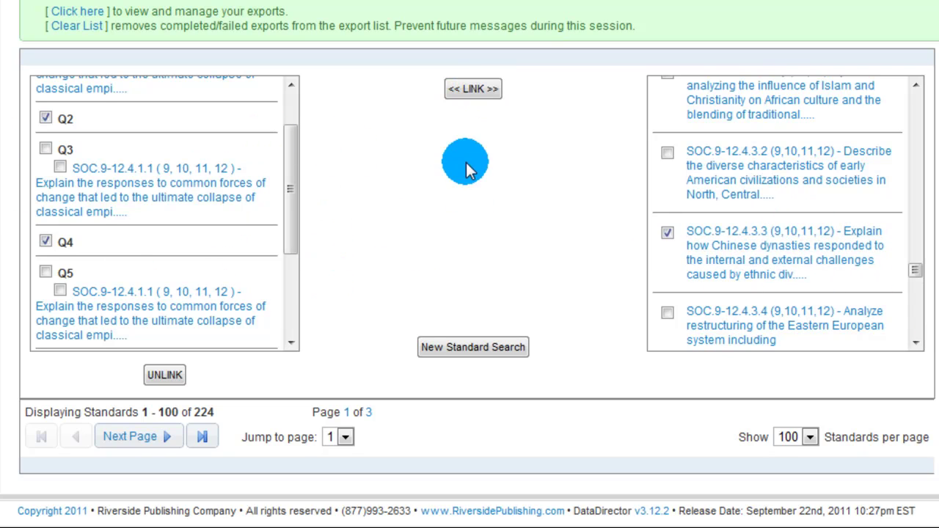
pyautogui.click(474, 92)
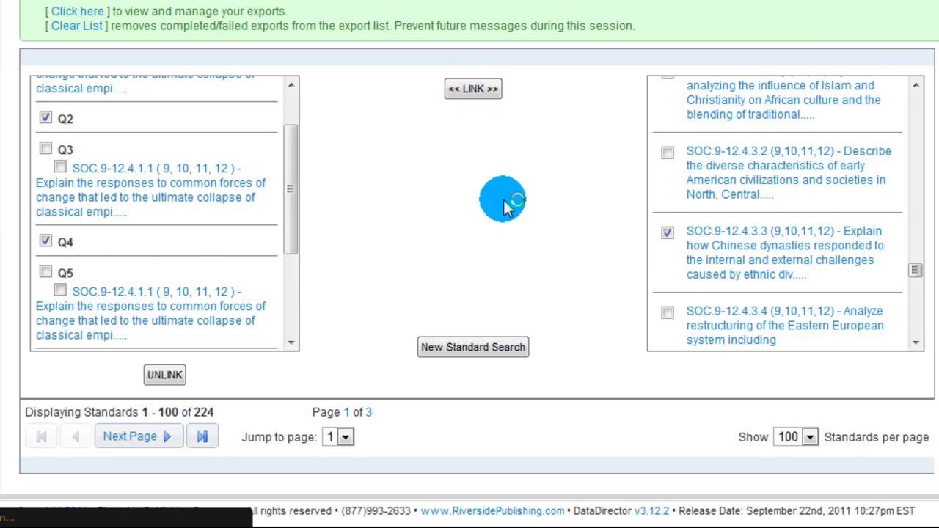
# Step: Link question Q1 additionally to the standards SOC.9-12.K1, SOC.9-12.K1.1 and SOC.9-12.K1.2
pyautogui.scroll(-2, 545, 167)
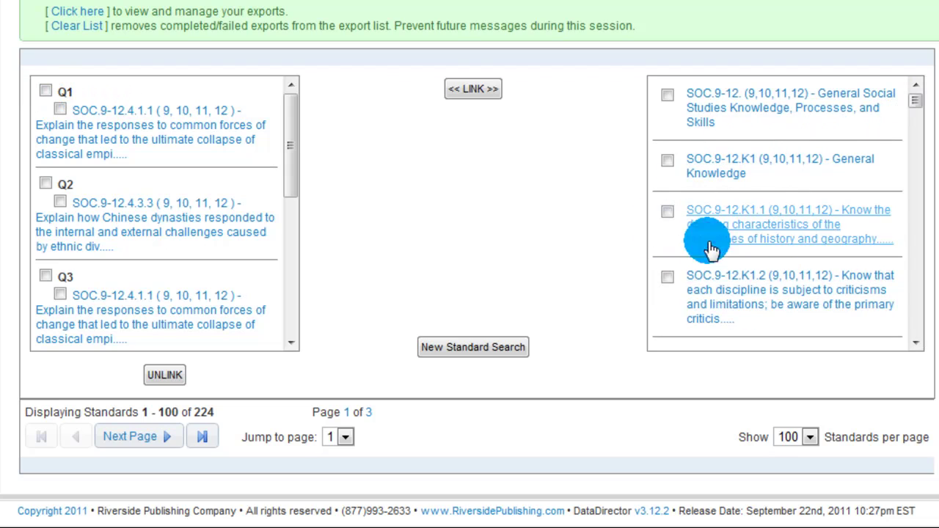
pyautogui.click(667, 160)
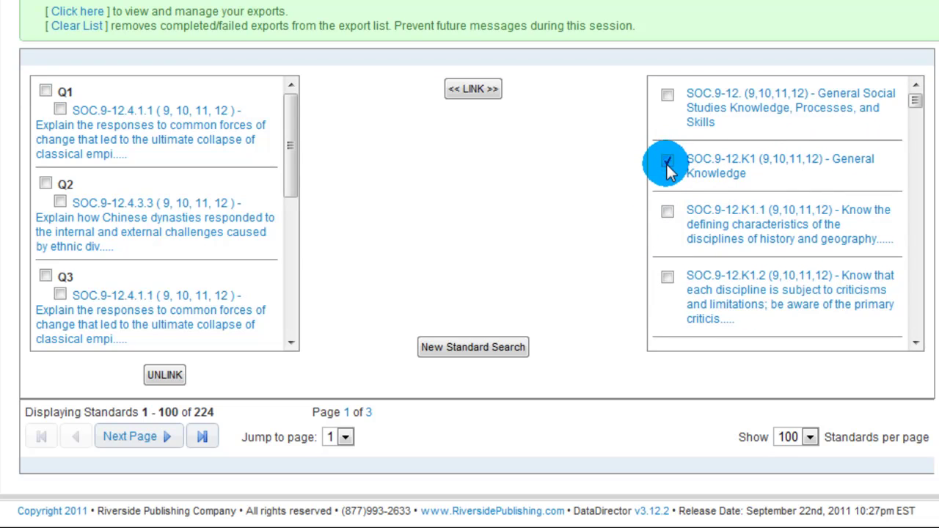
pyautogui.click(667, 212)
pyautogui.click(667, 276)
pyautogui.click(45, 90)
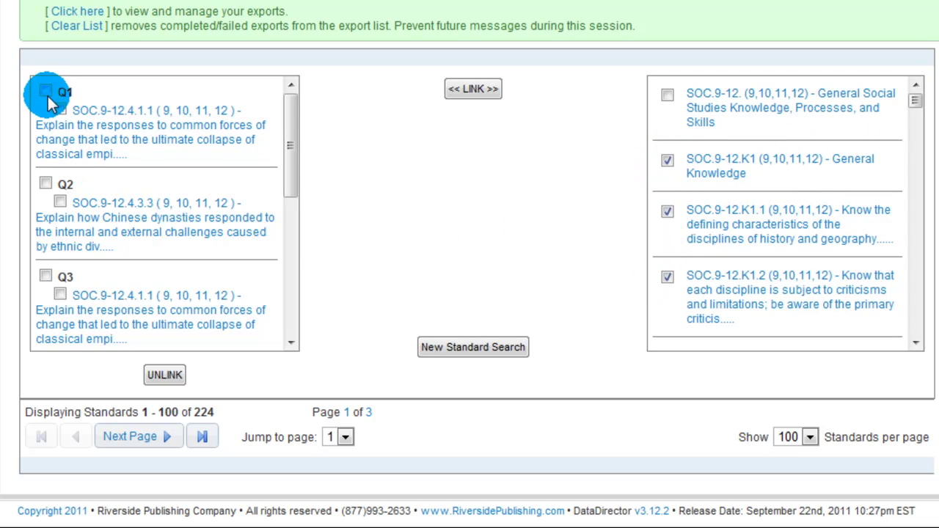
pyautogui.click(471, 89)
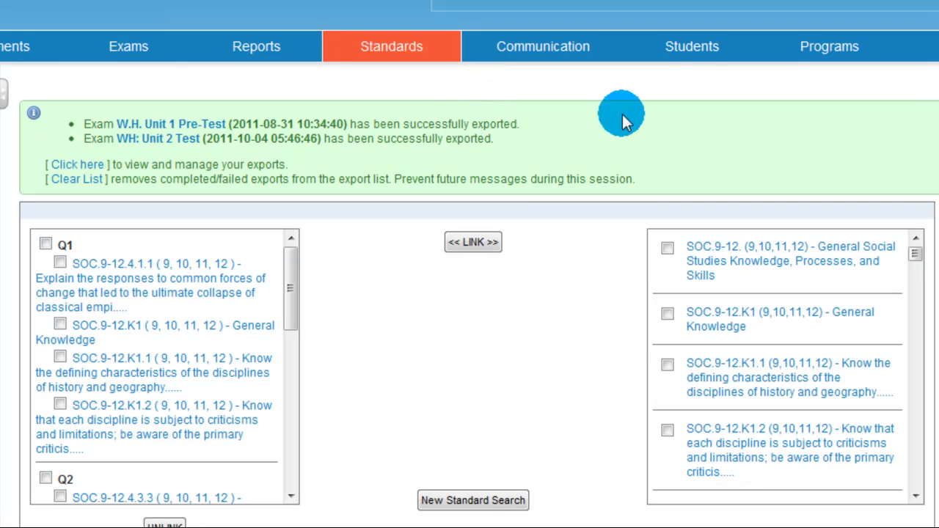
# Step: Return to the exam and turn automatic export to assessment back on without sharing the exam permissions, then reopen the exam overview
pyautogui.scroll(-3, 470, 294)
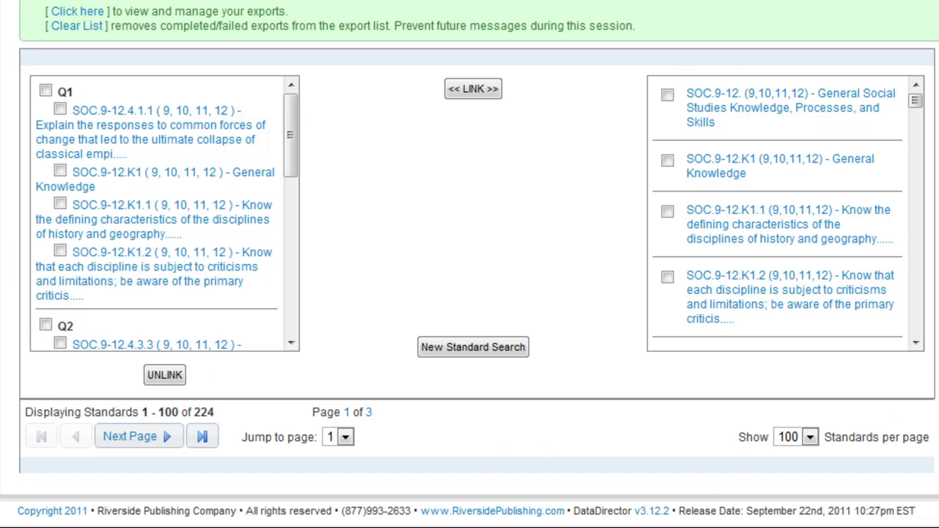
pyautogui.scroll(2, 585, 306)
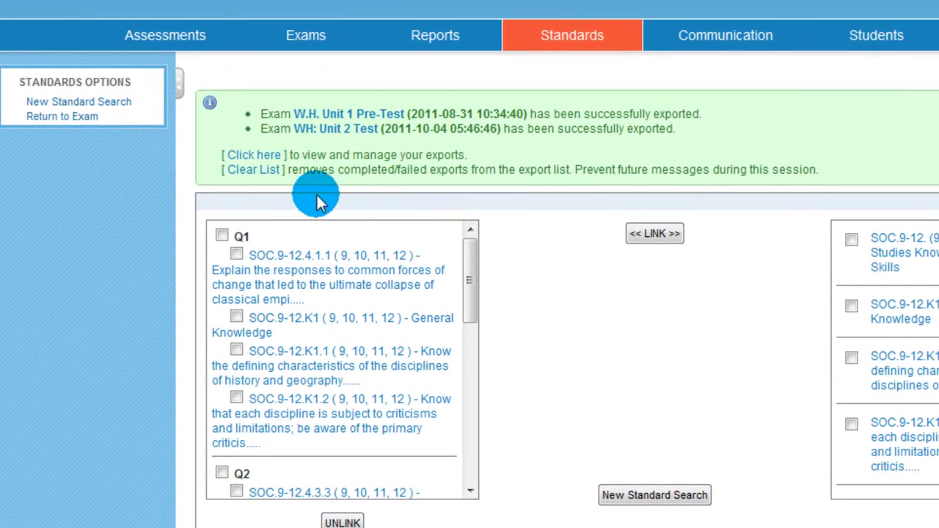
pyautogui.click(79, 119)
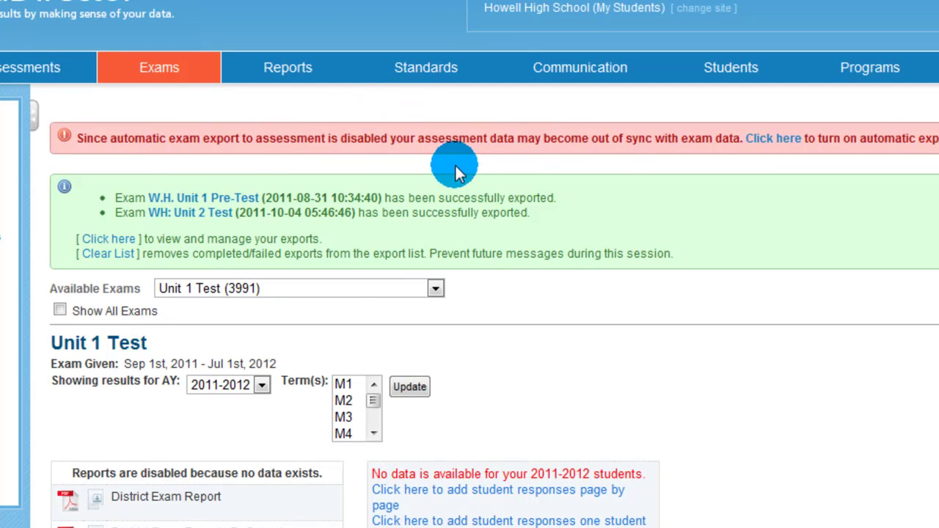
pyautogui.click(782, 144)
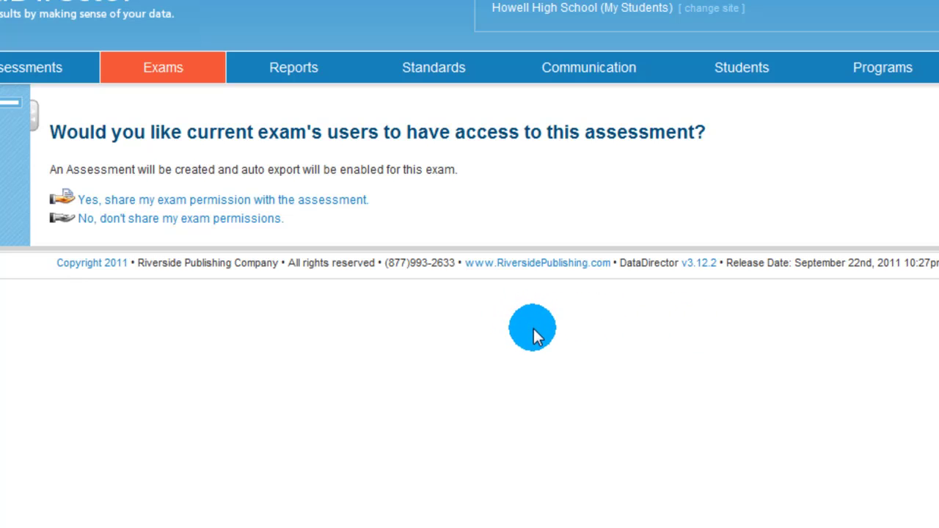
pyautogui.click(156, 220)
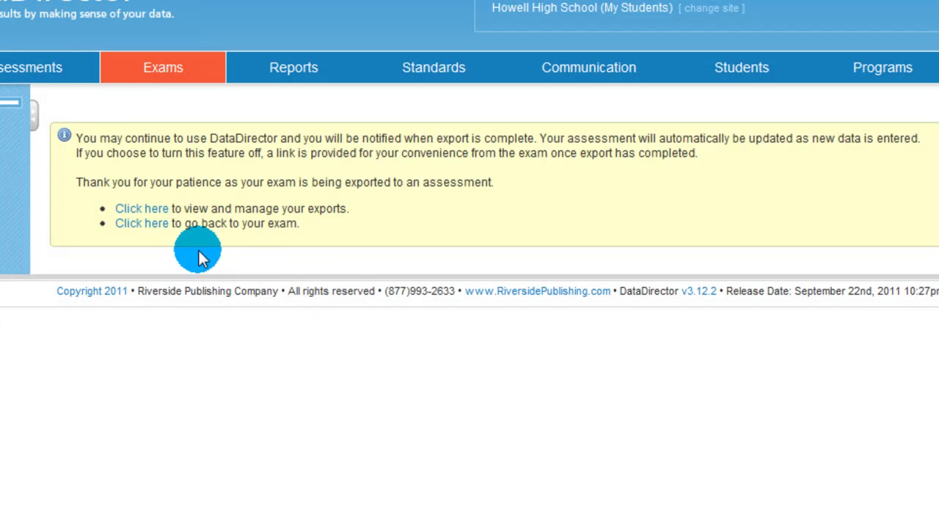
pyautogui.click(161, 228)
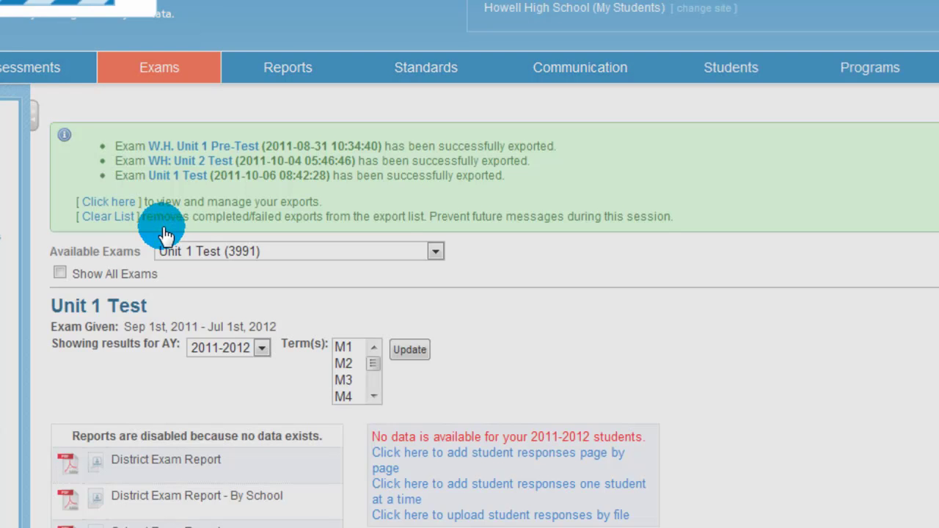
# Step: Review the Unit 1 Test overview, checking the exam summary, linked standards, sharing status and downloadable exam materials
pyautogui.scroll(-2, 470, 264)
pyautogui.scroll(-4, 469, 264)
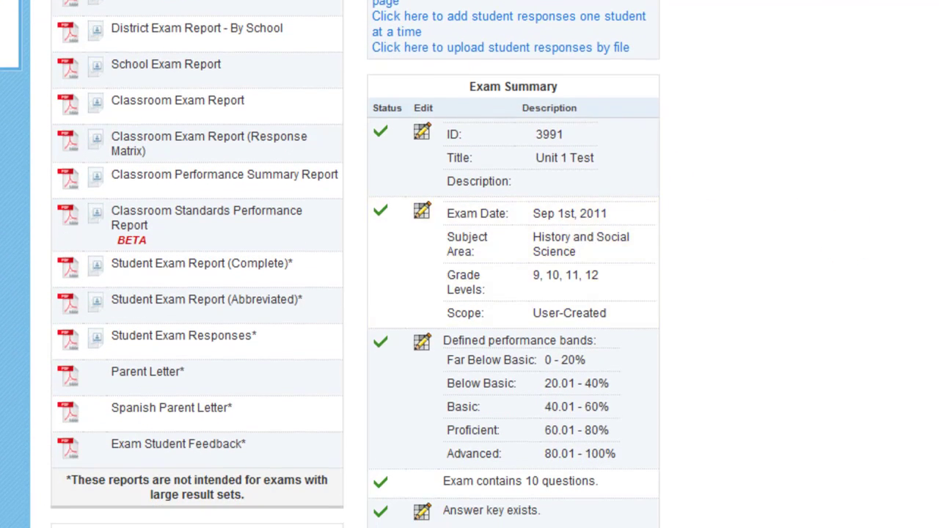
pyautogui.scroll(-5, 469, 264)
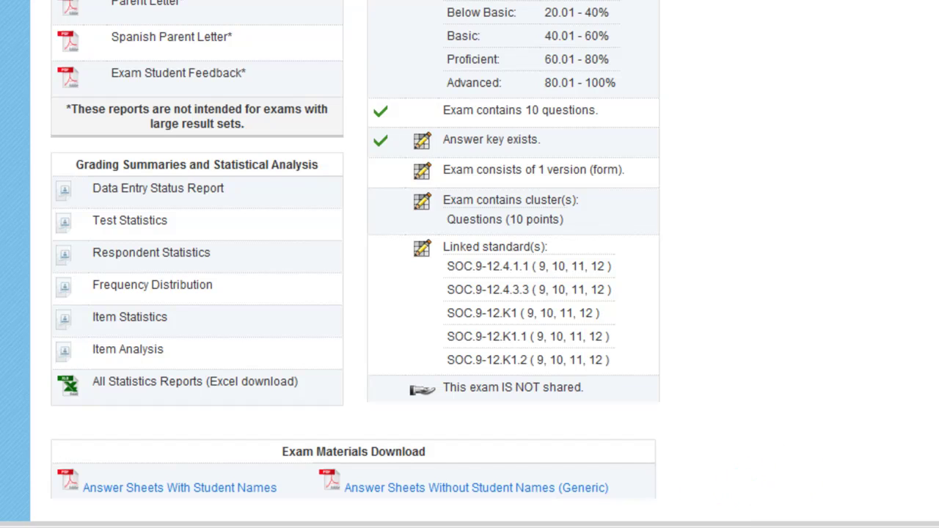
pyautogui.scroll(10, 353, 265)
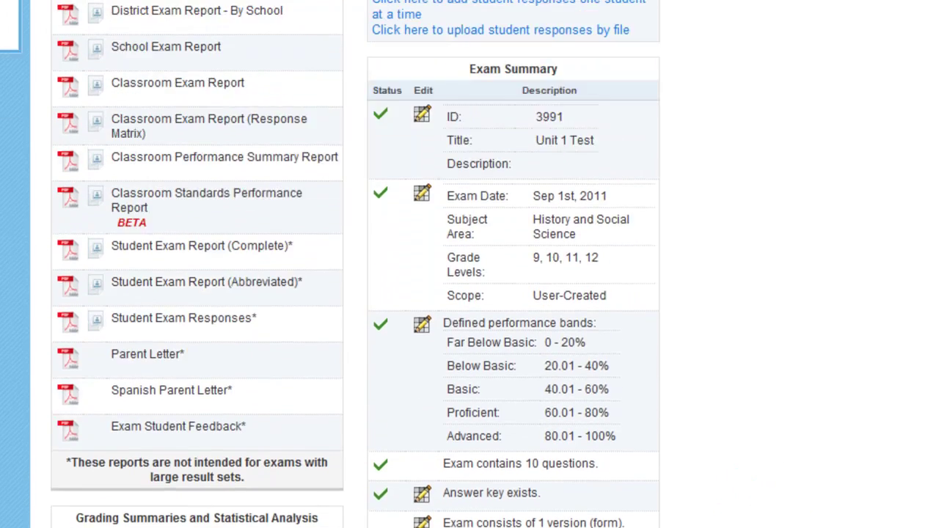
pyautogui.scroll(1, 469, 264)
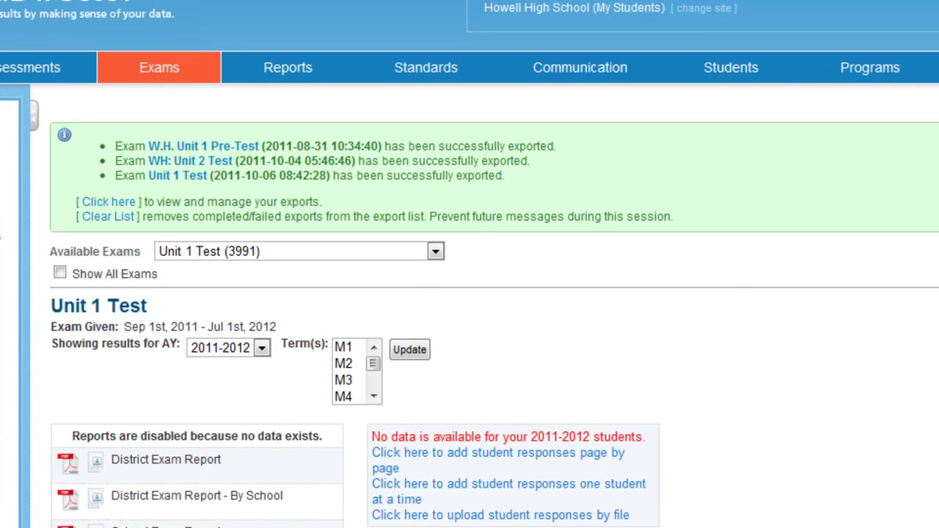